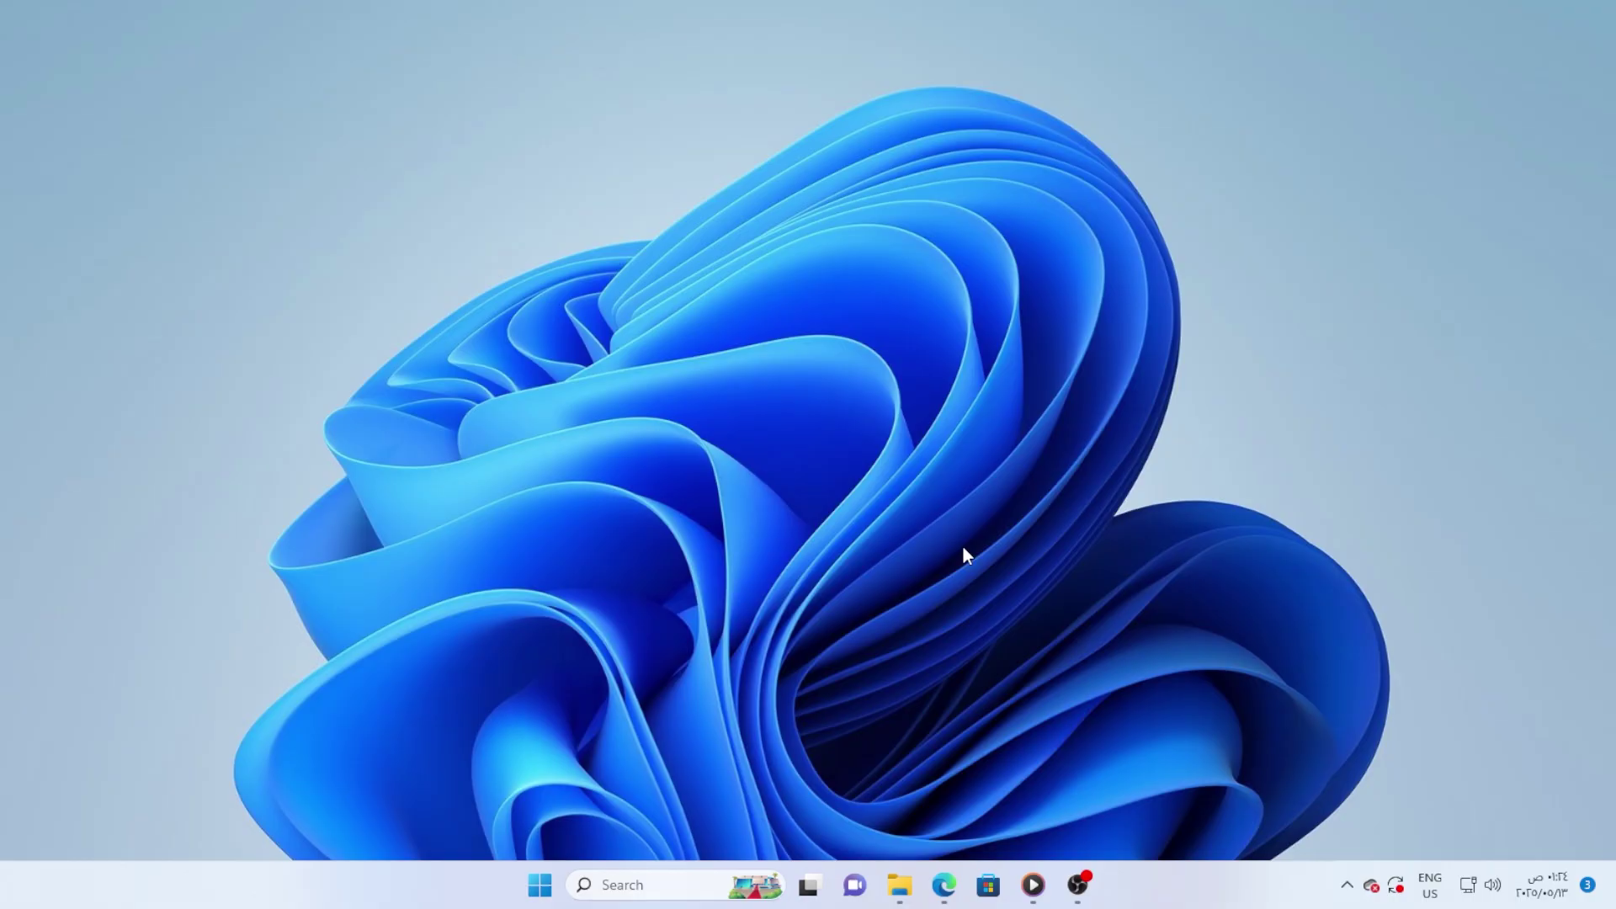
Refresh the desktop, restore the minimized Edge window from its taskbar menu, then minimize it again.
right_click(257, 362)
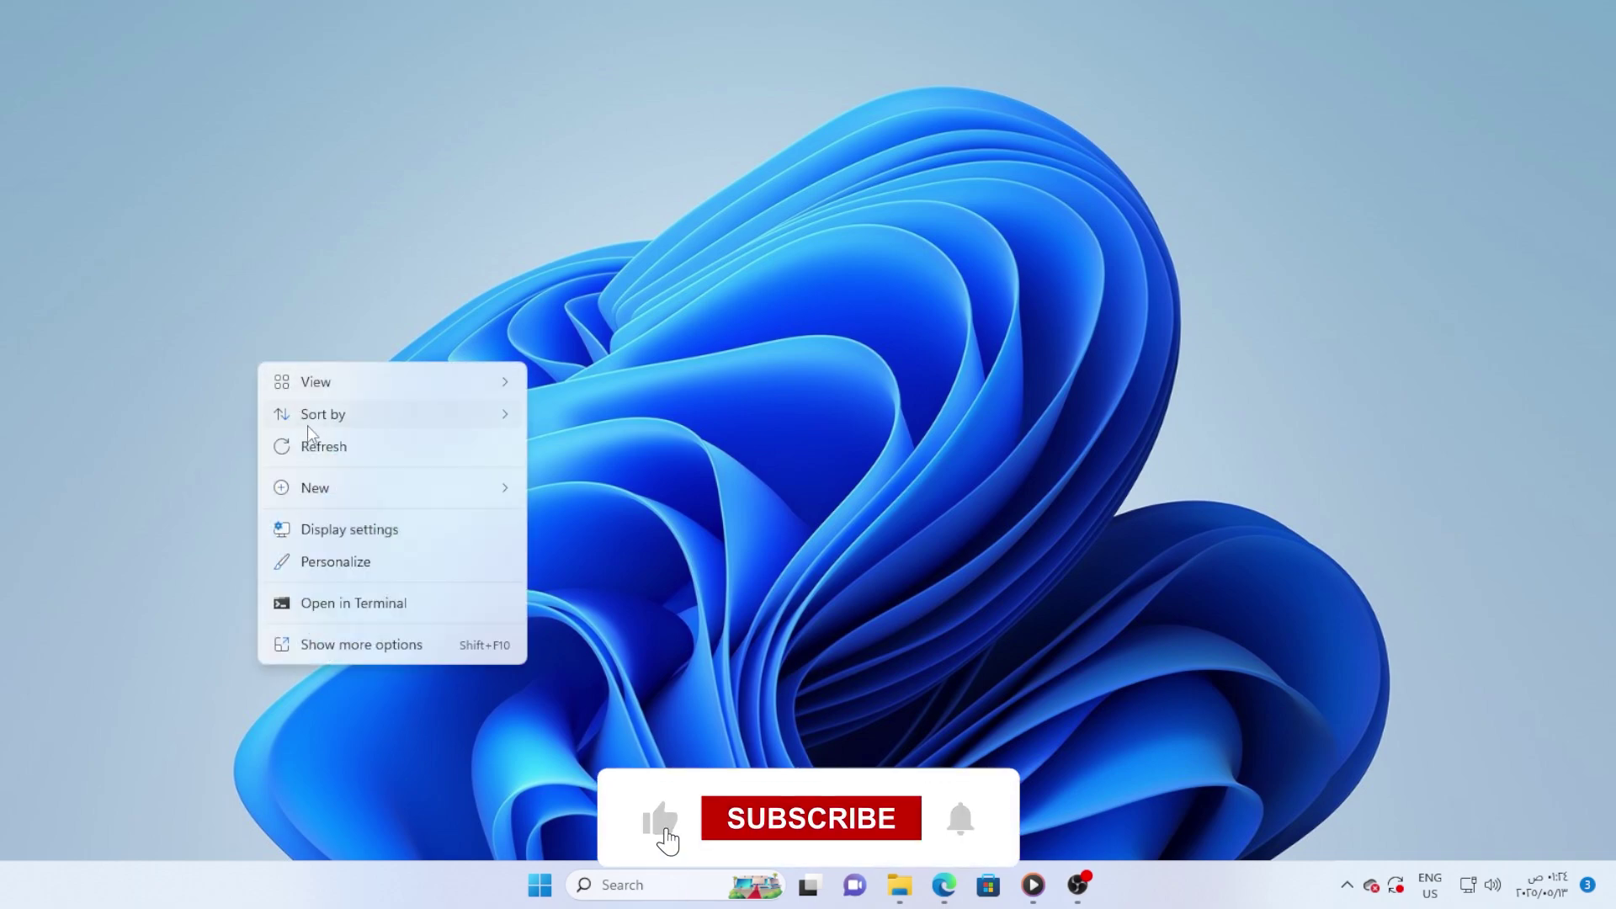
left_click(327, 449)
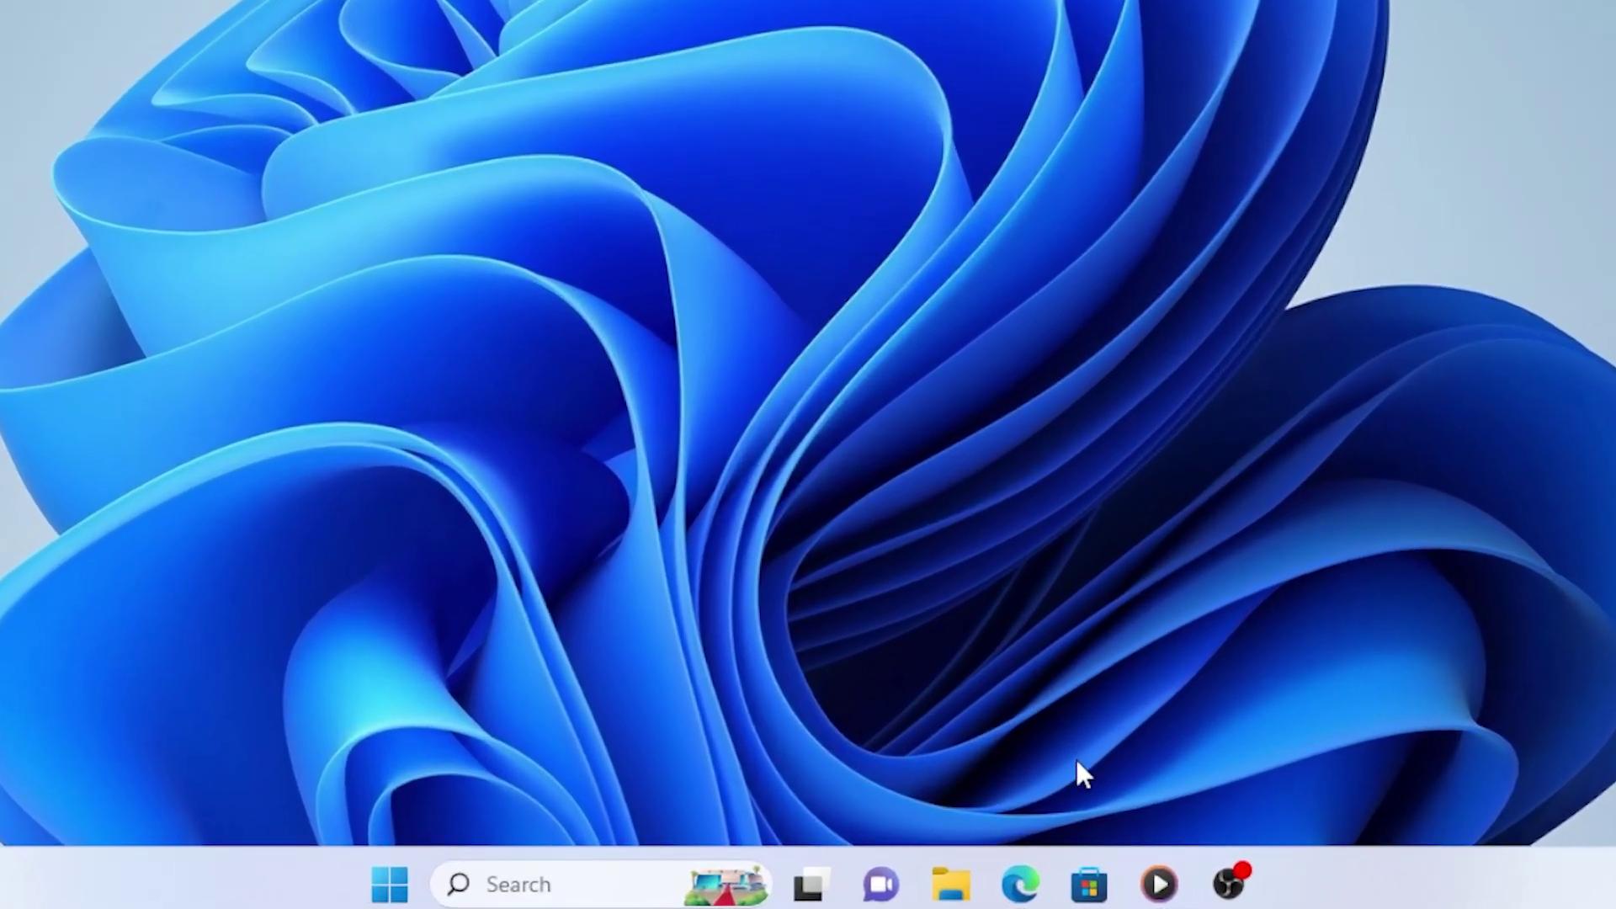
mouse_move(944, 884)
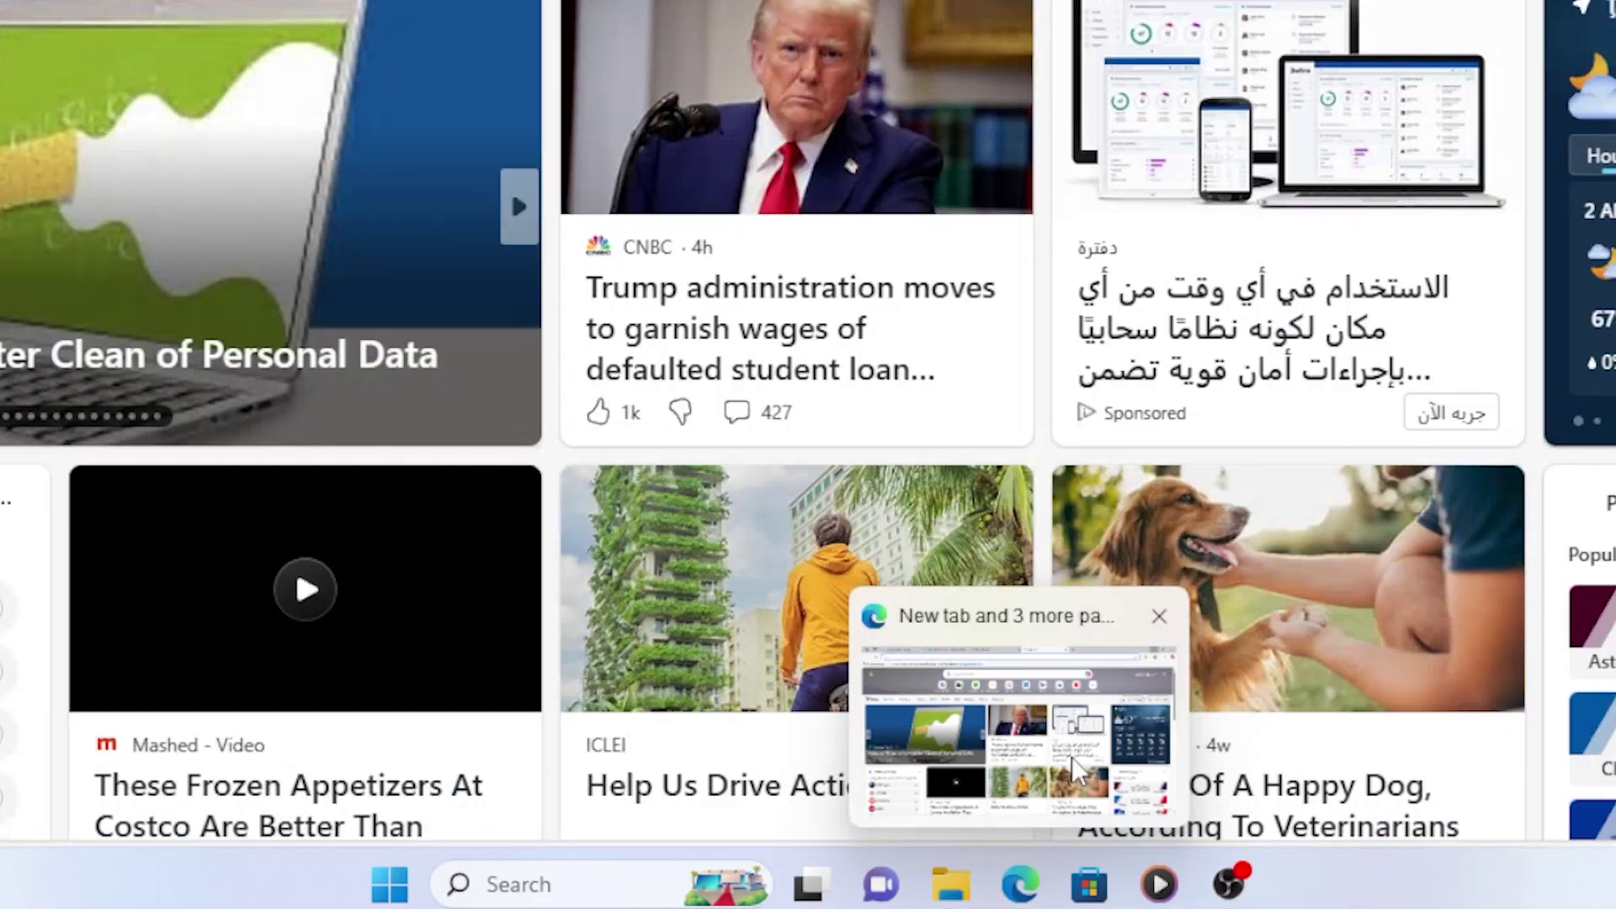
mouse_move(1018, 724)
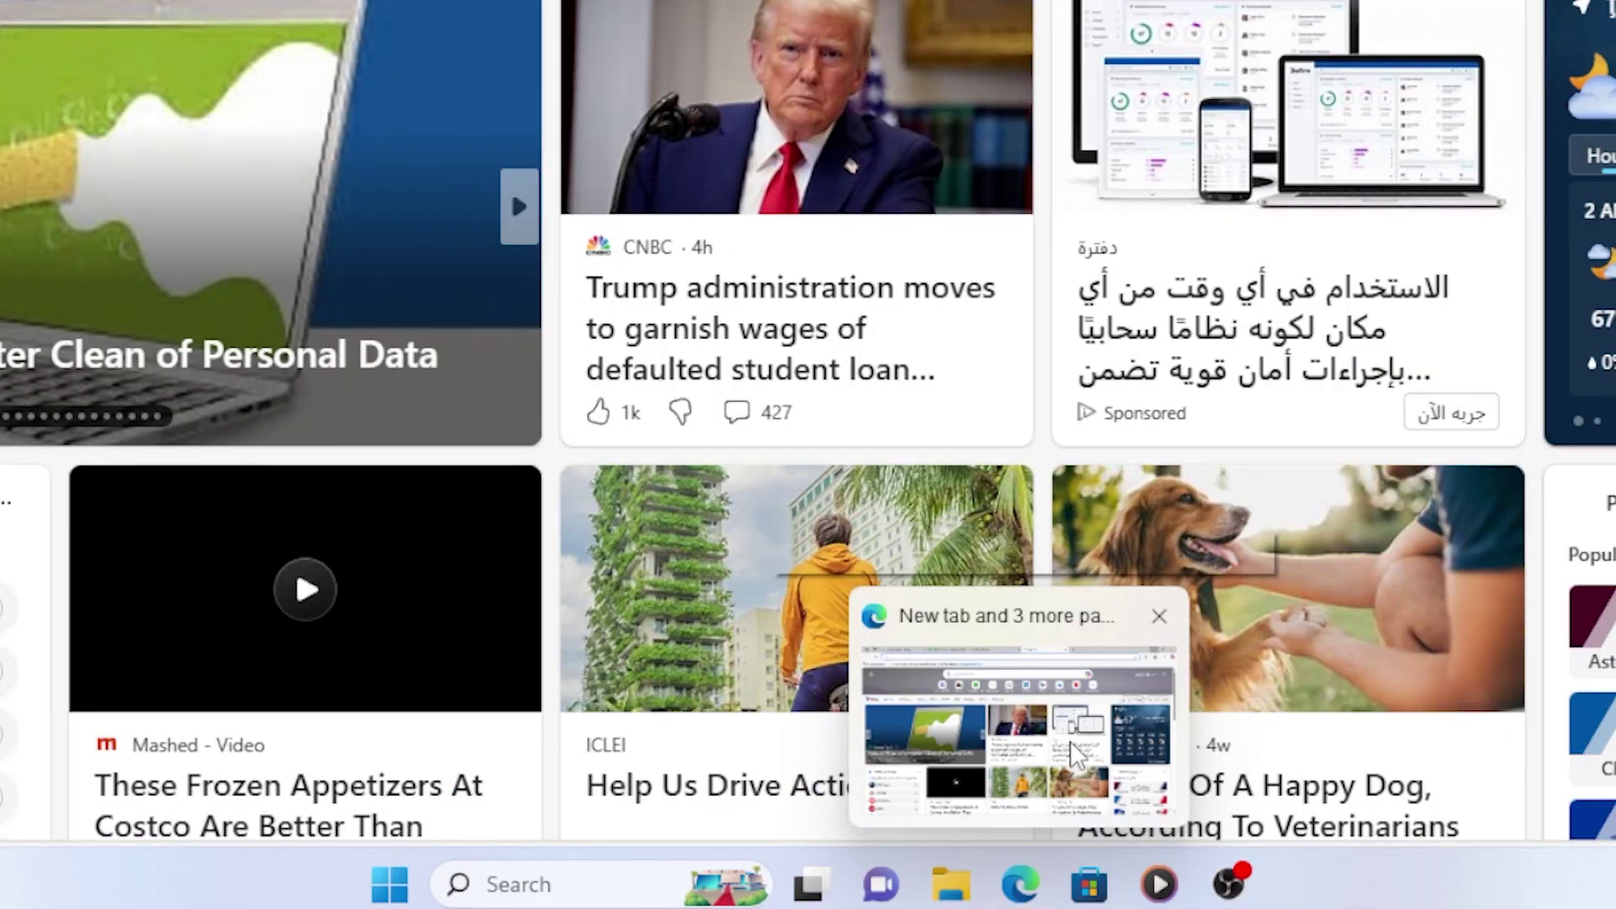
right_click(1070, 742)
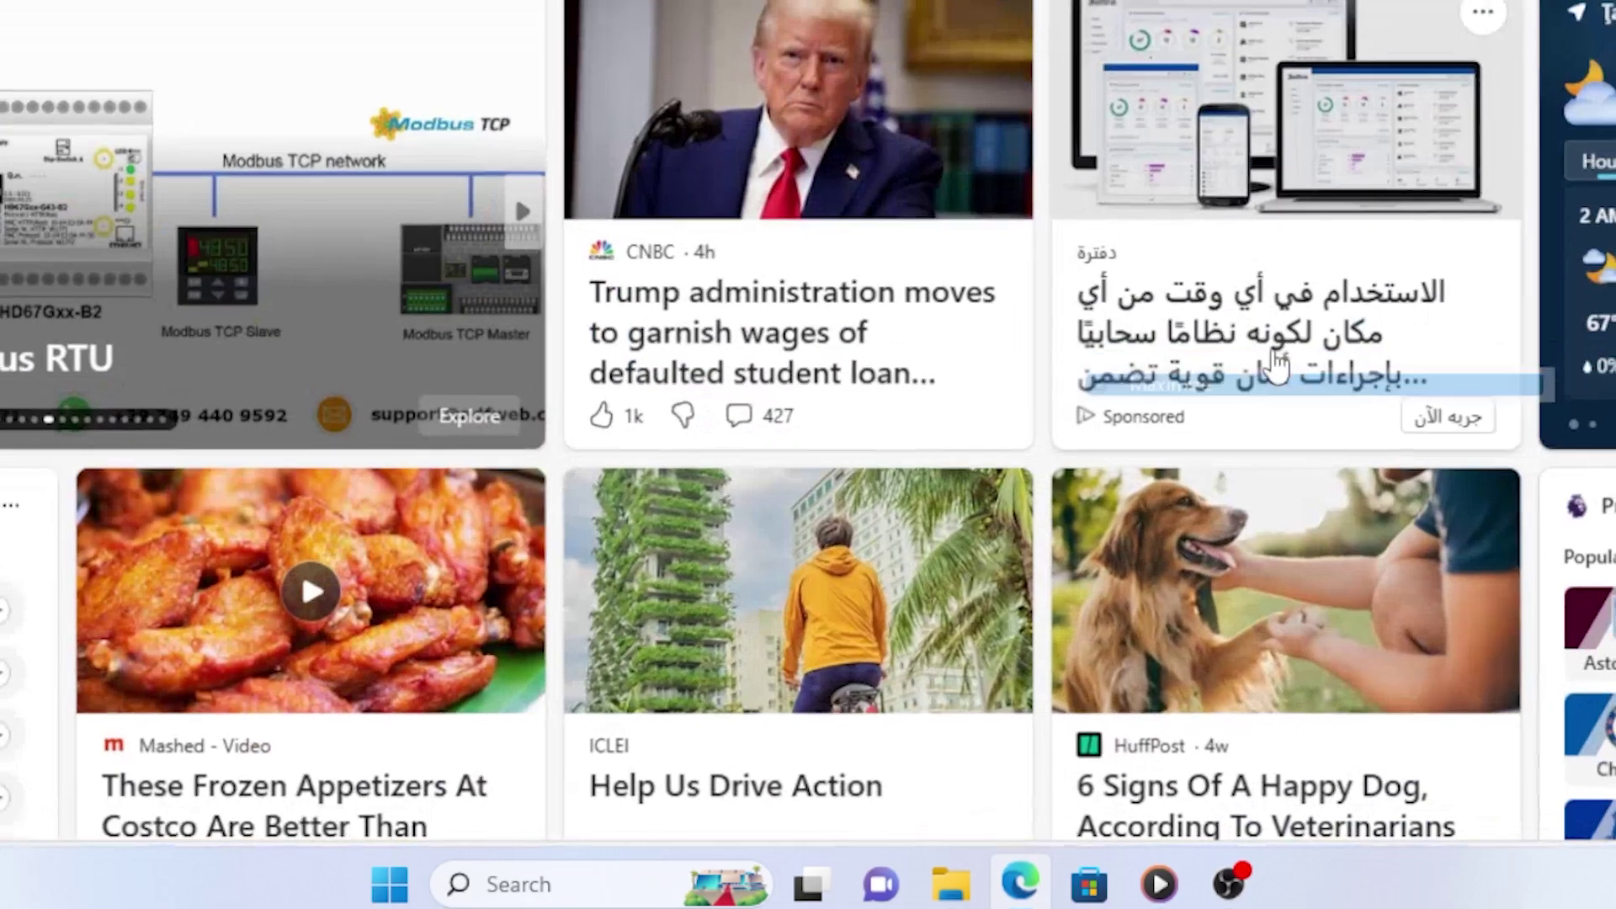
left_click(1279, 382)
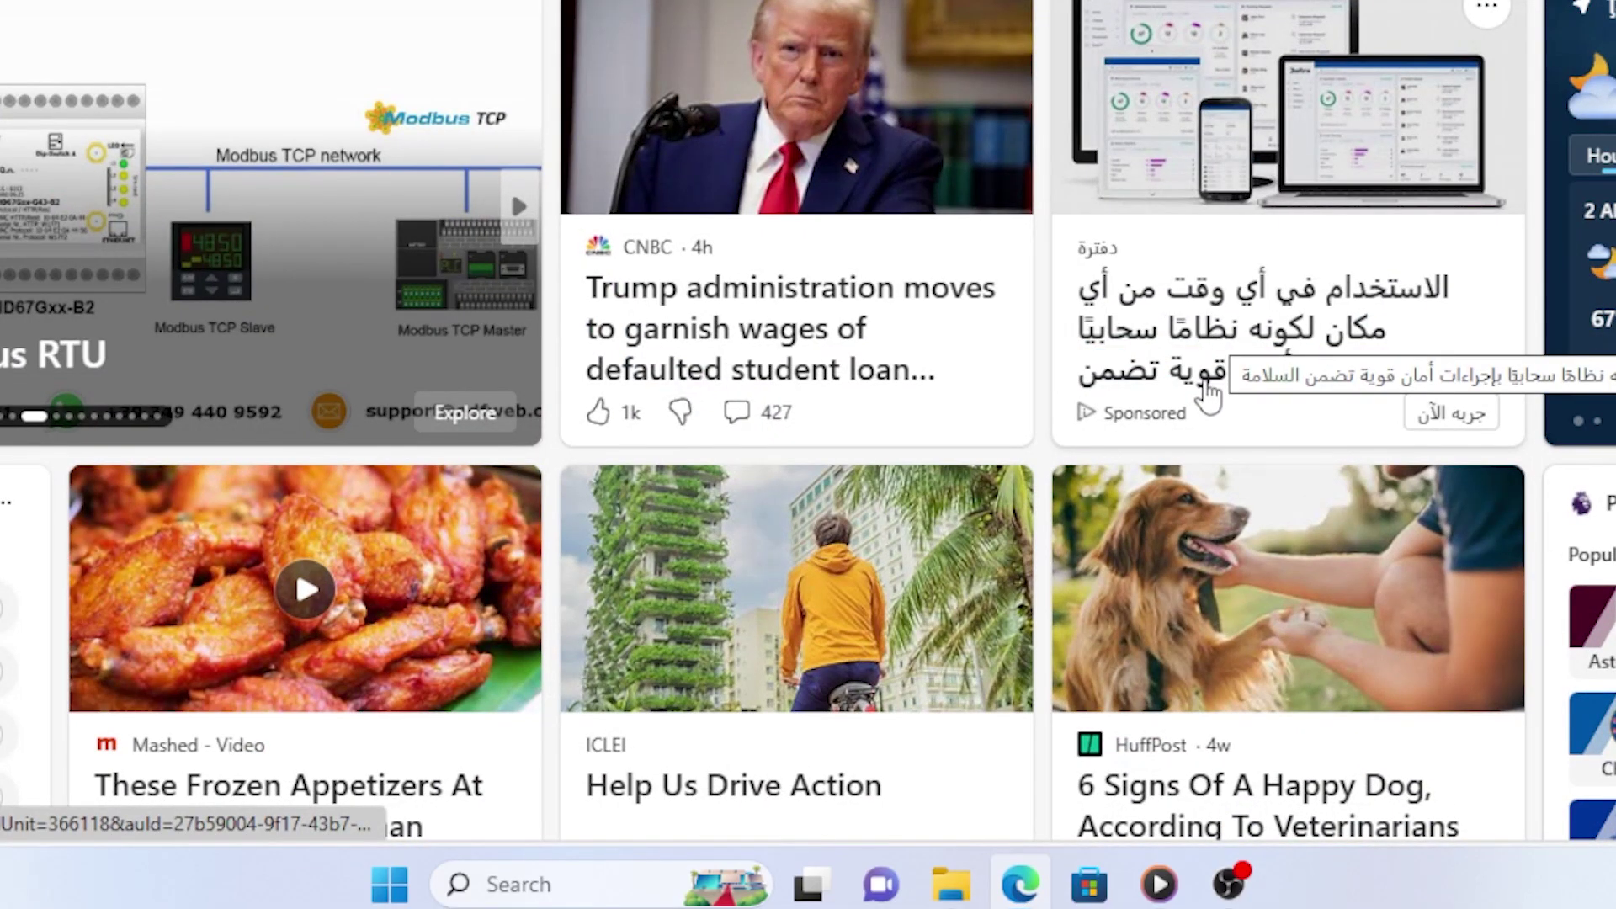
mouse_move(1288, 606)
left_click(509, 184)
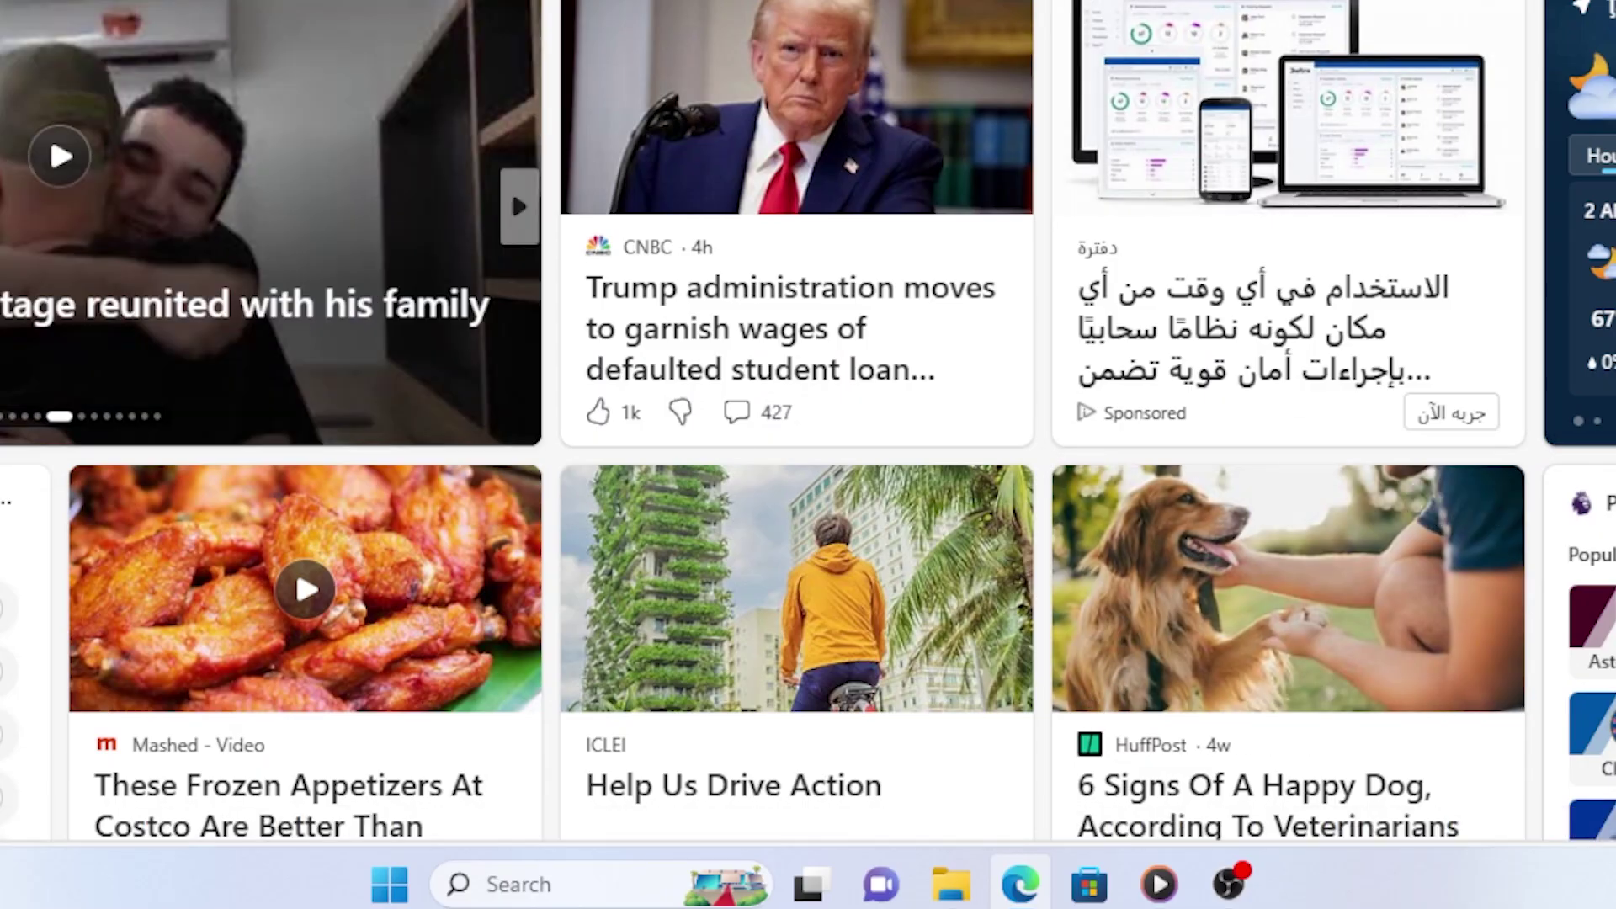
key("super+d")
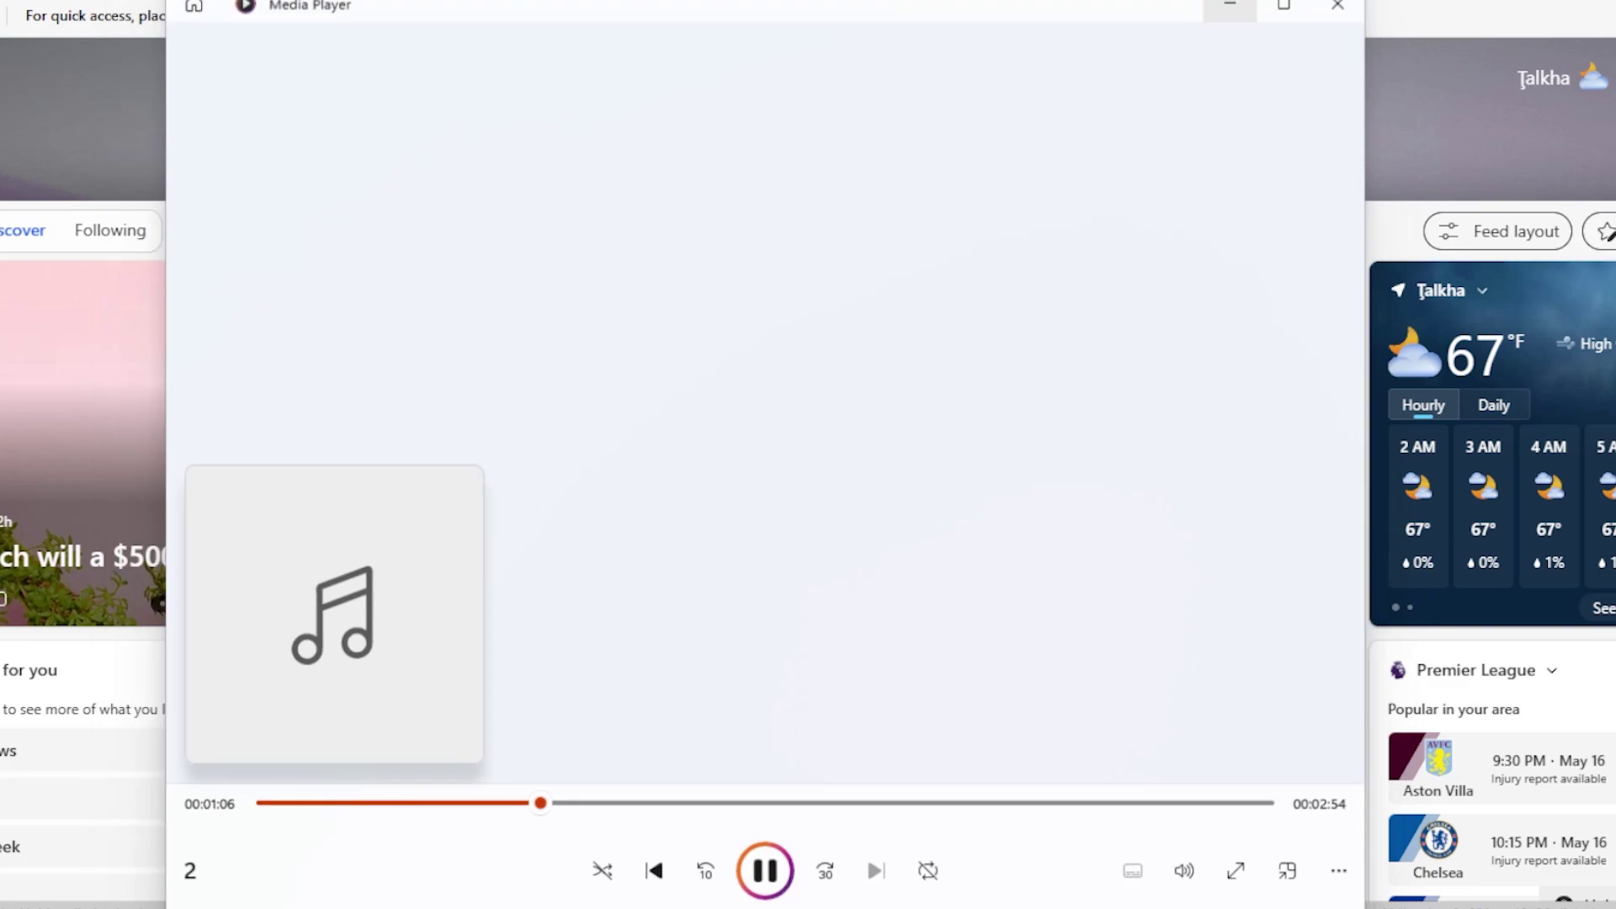
Minimize Media Player, show the desktop and refresh it once more.
left_click(1218, 64)
key("super+d")
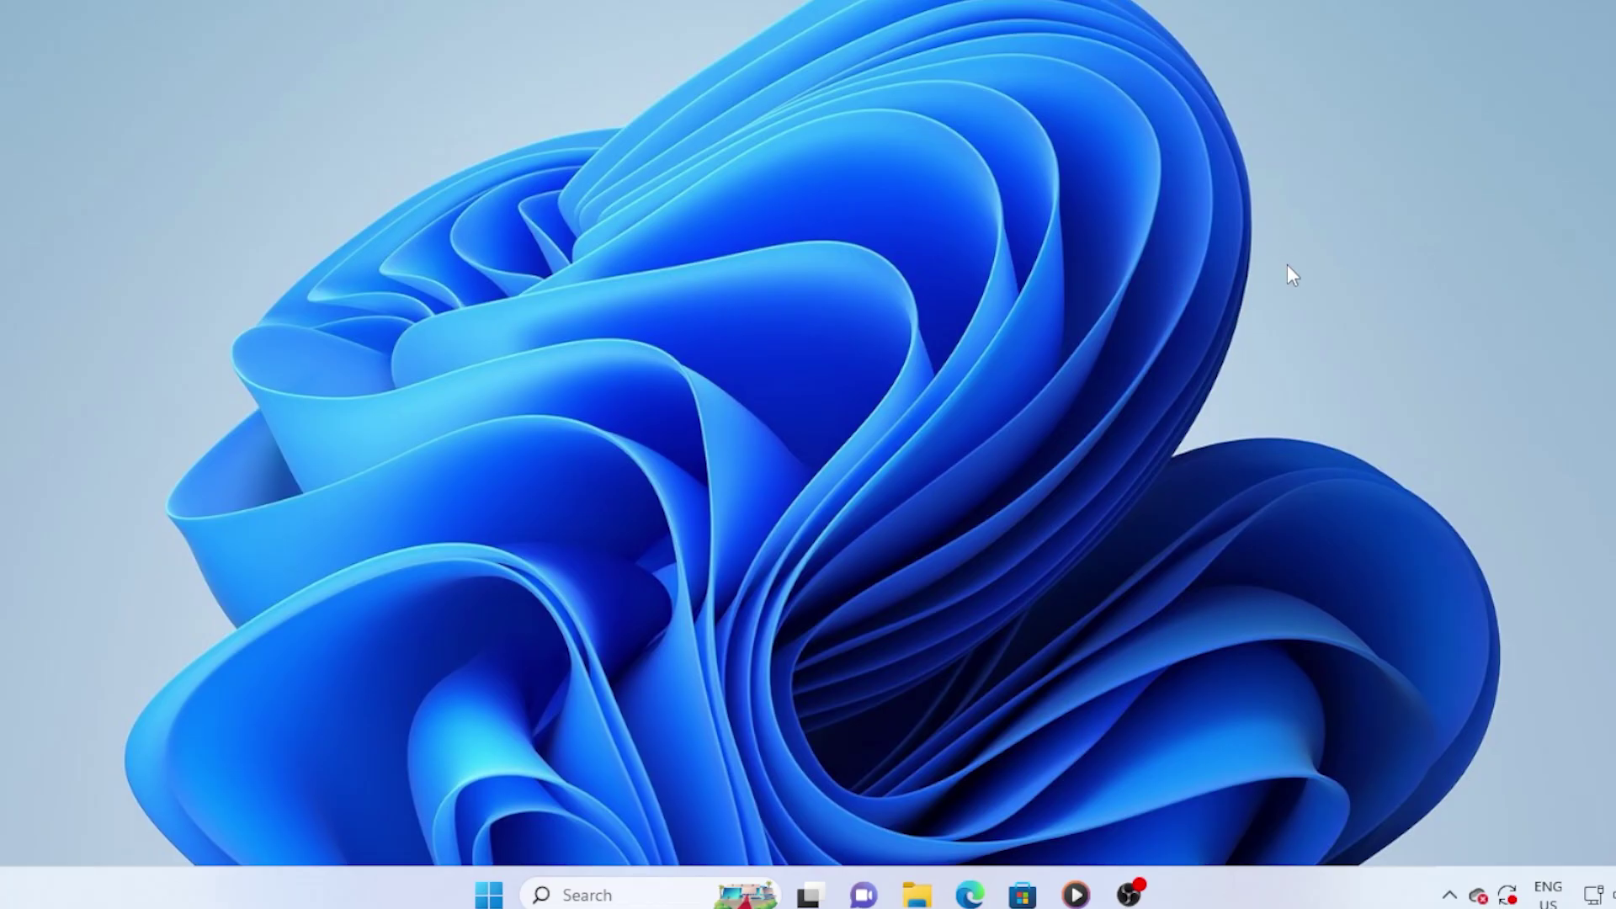
right_click(852, 377)
left_click(916, 482)
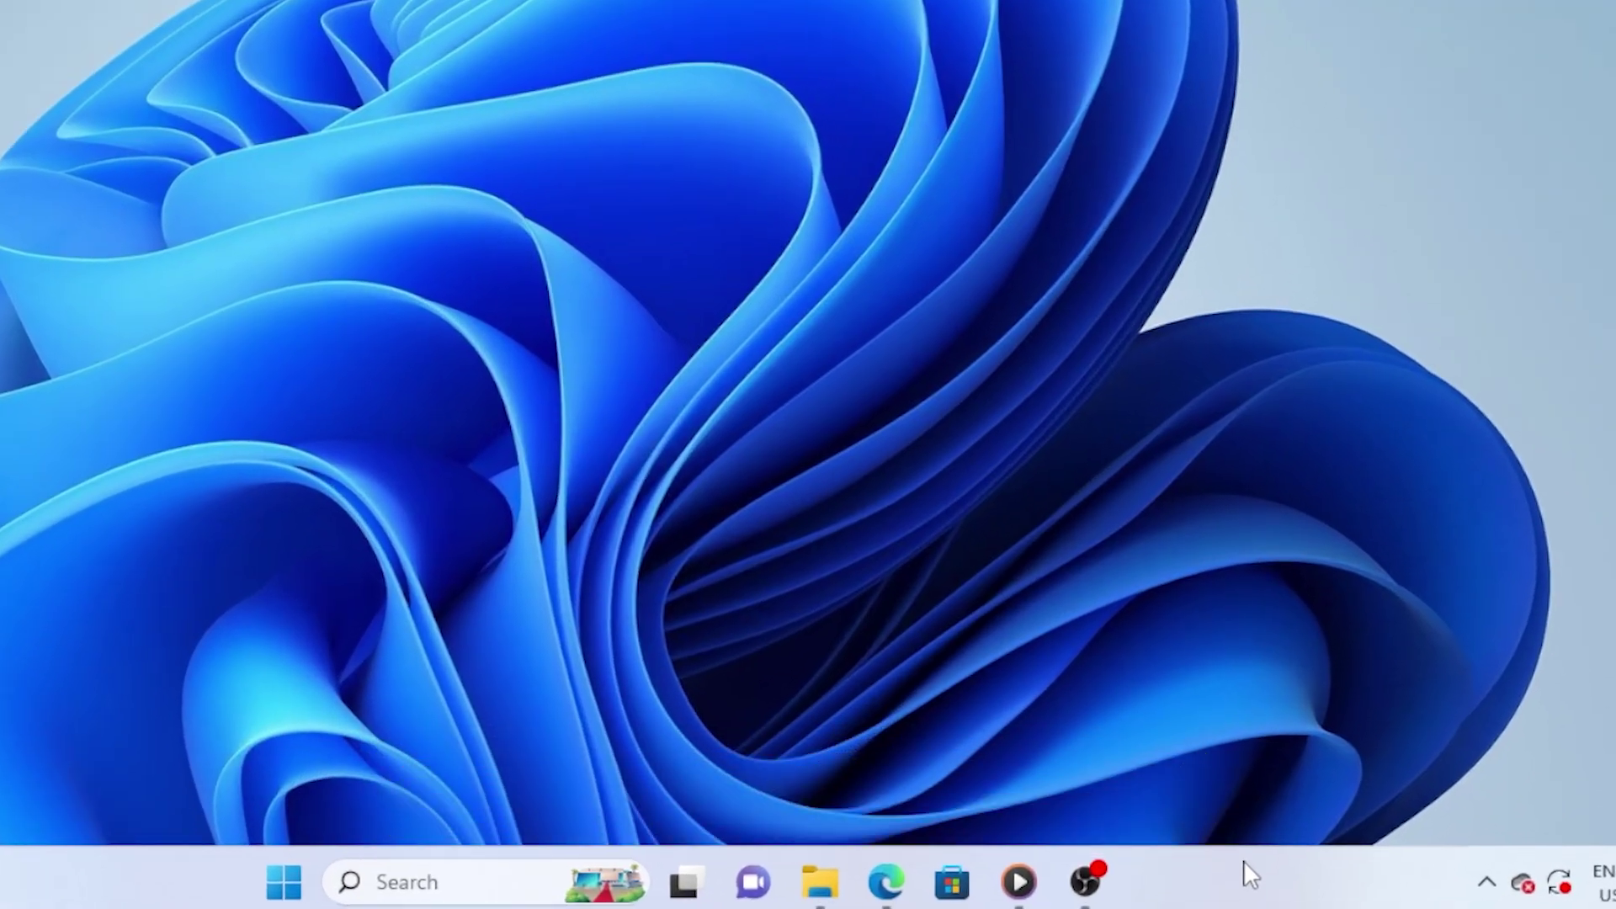
In Taskbar settings, expand Taskbar behaviors and toggle Automatically hide the taskbar on then off.
right_click(1243, 865)
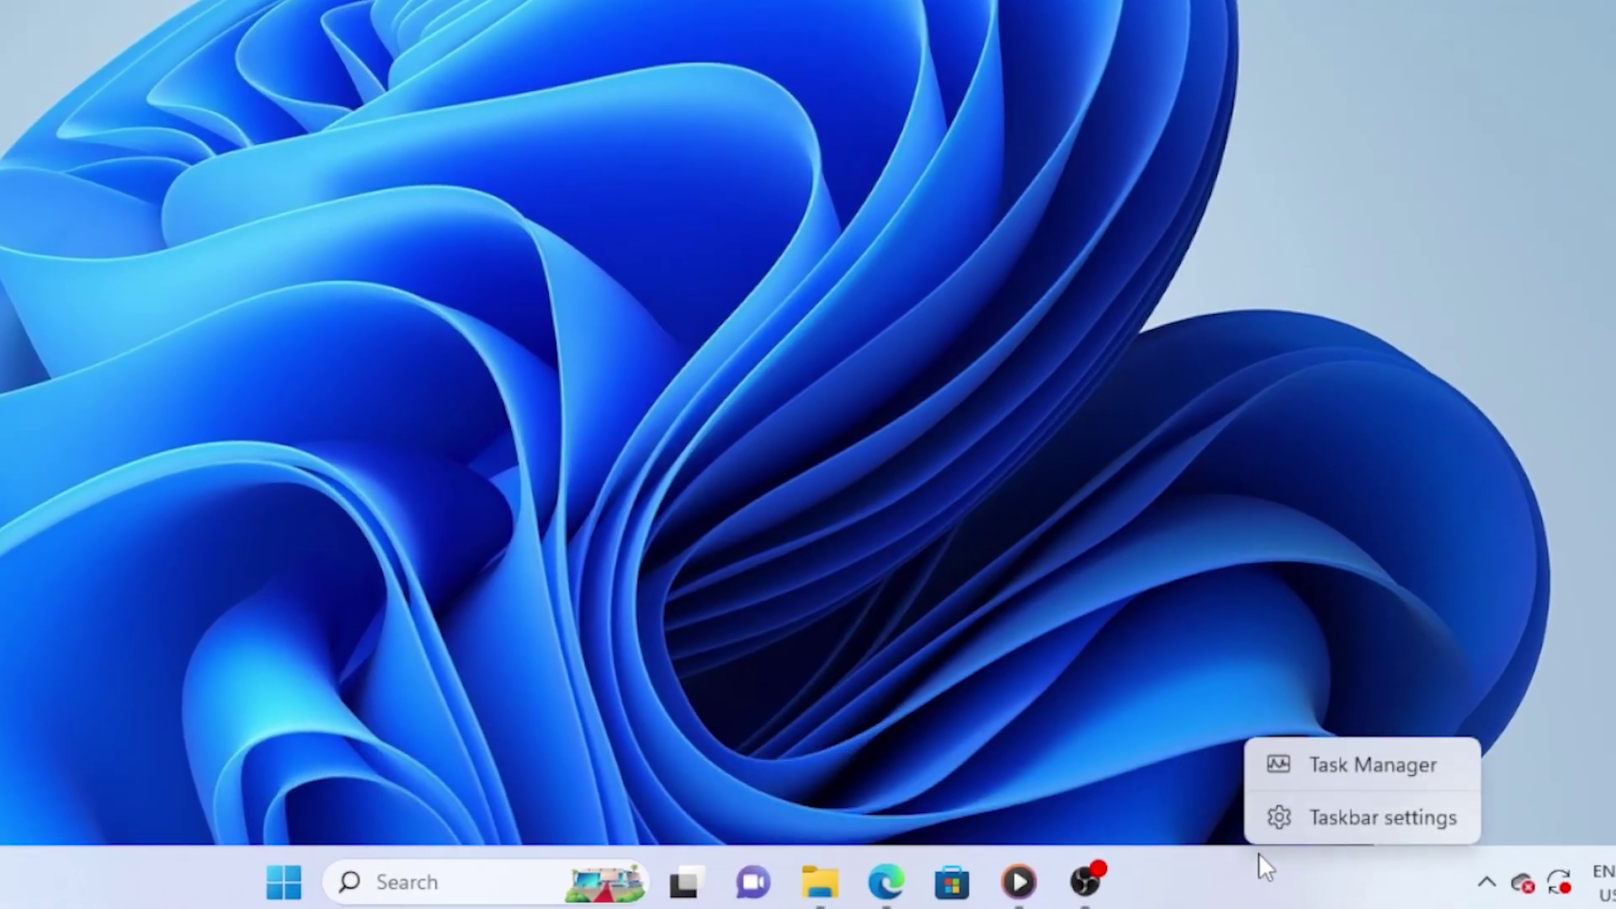
left_click(1342, 819)
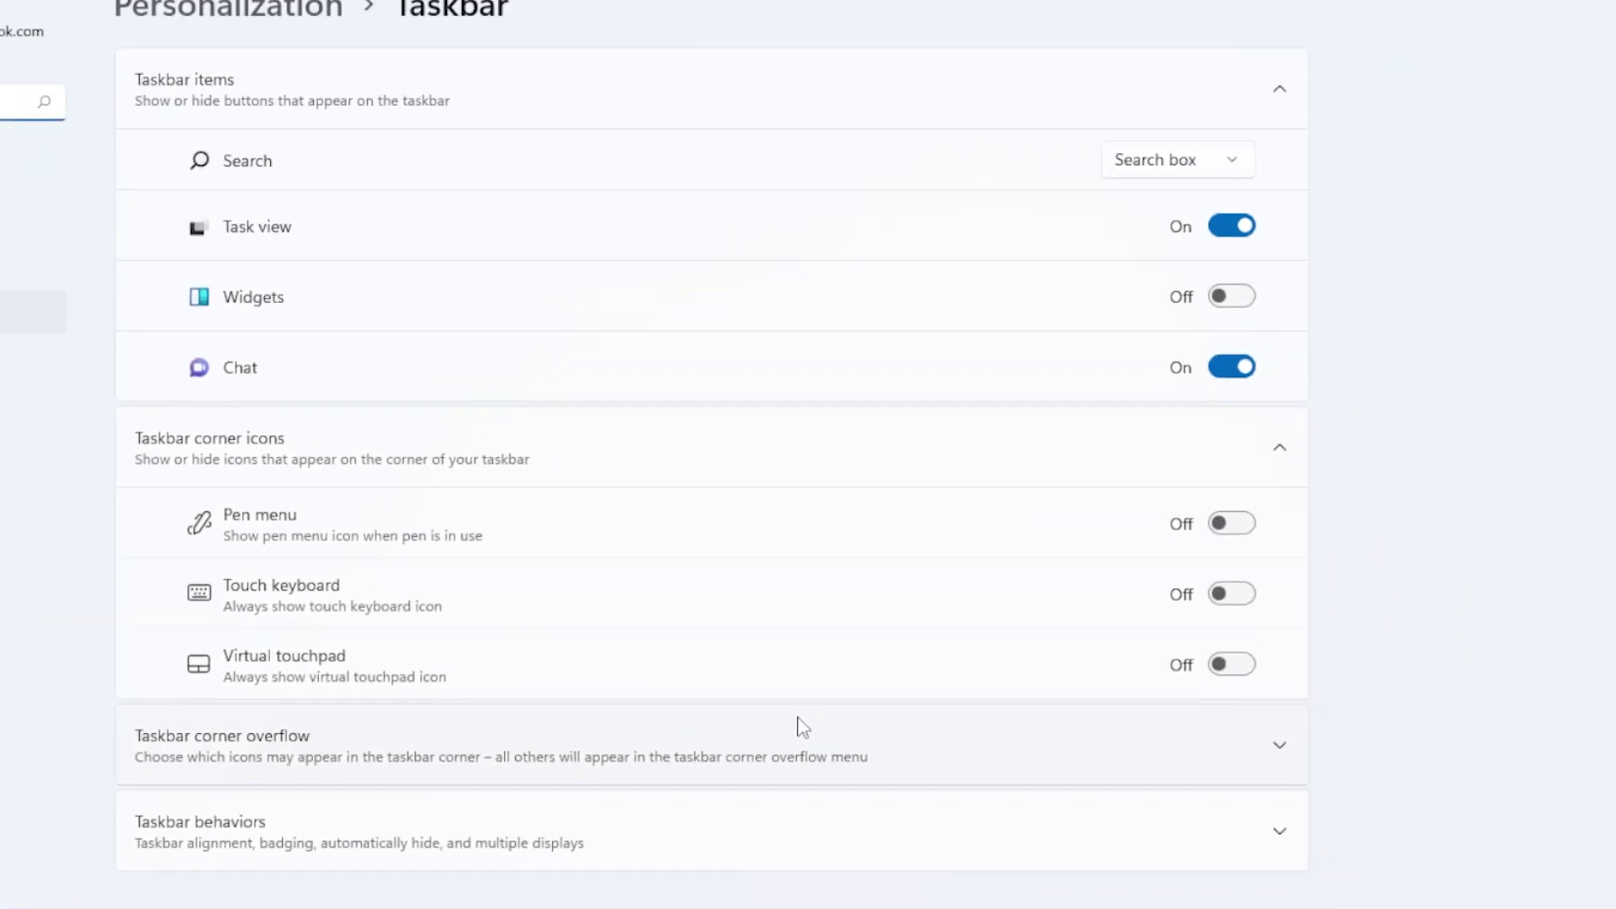
scroll(801, 735, "down", 3)
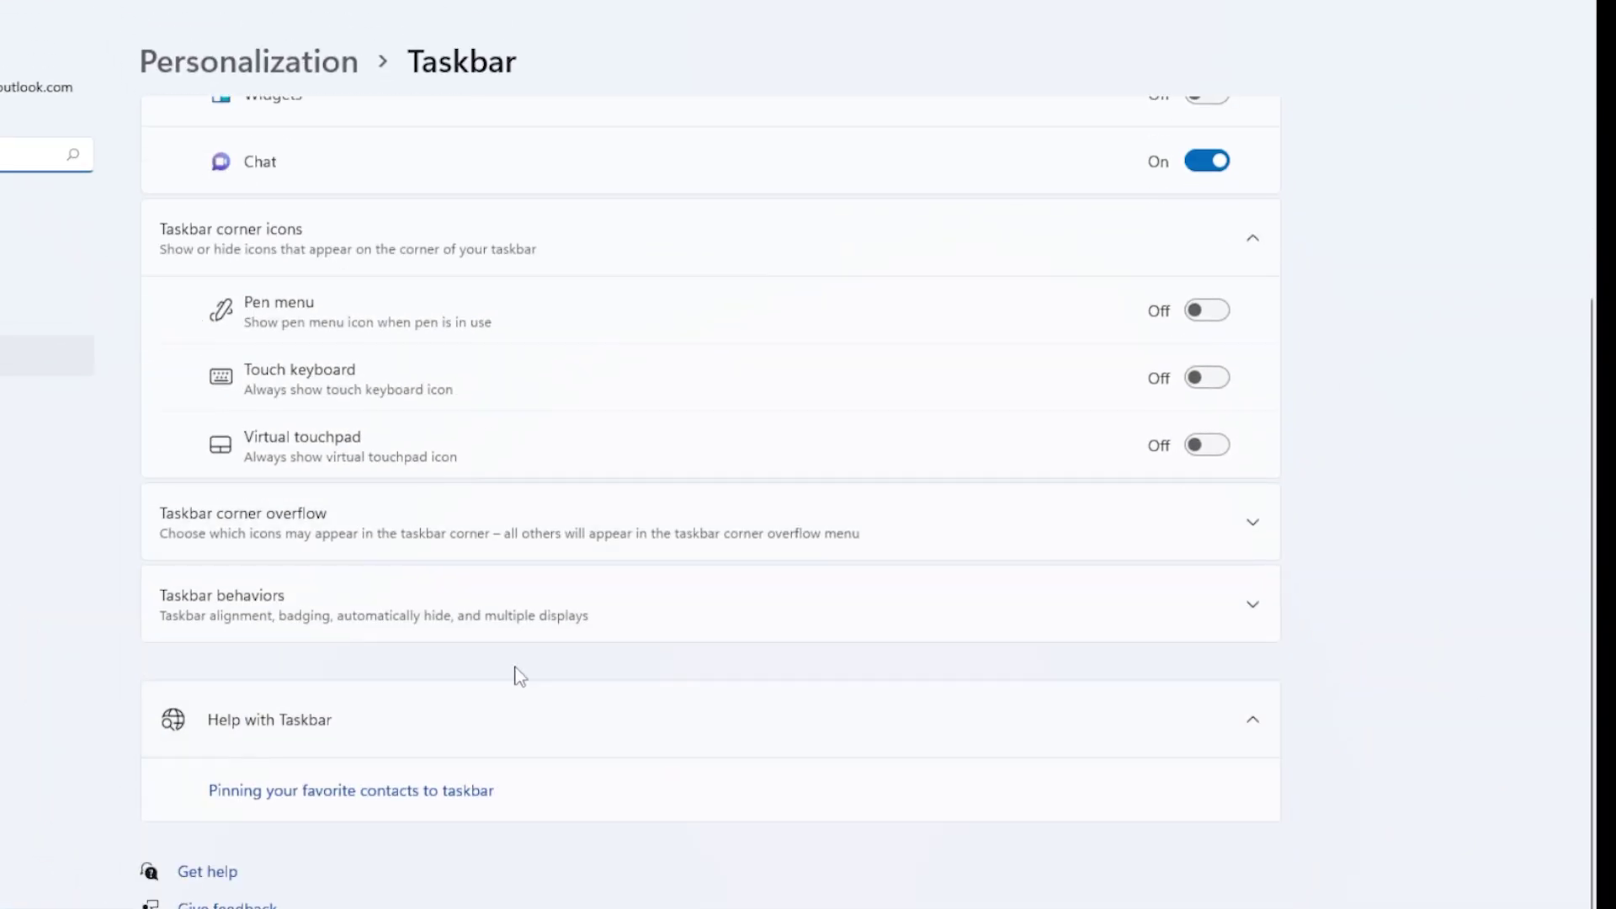
left_click(419, 625)
scroll(417, 625, "down", 2)
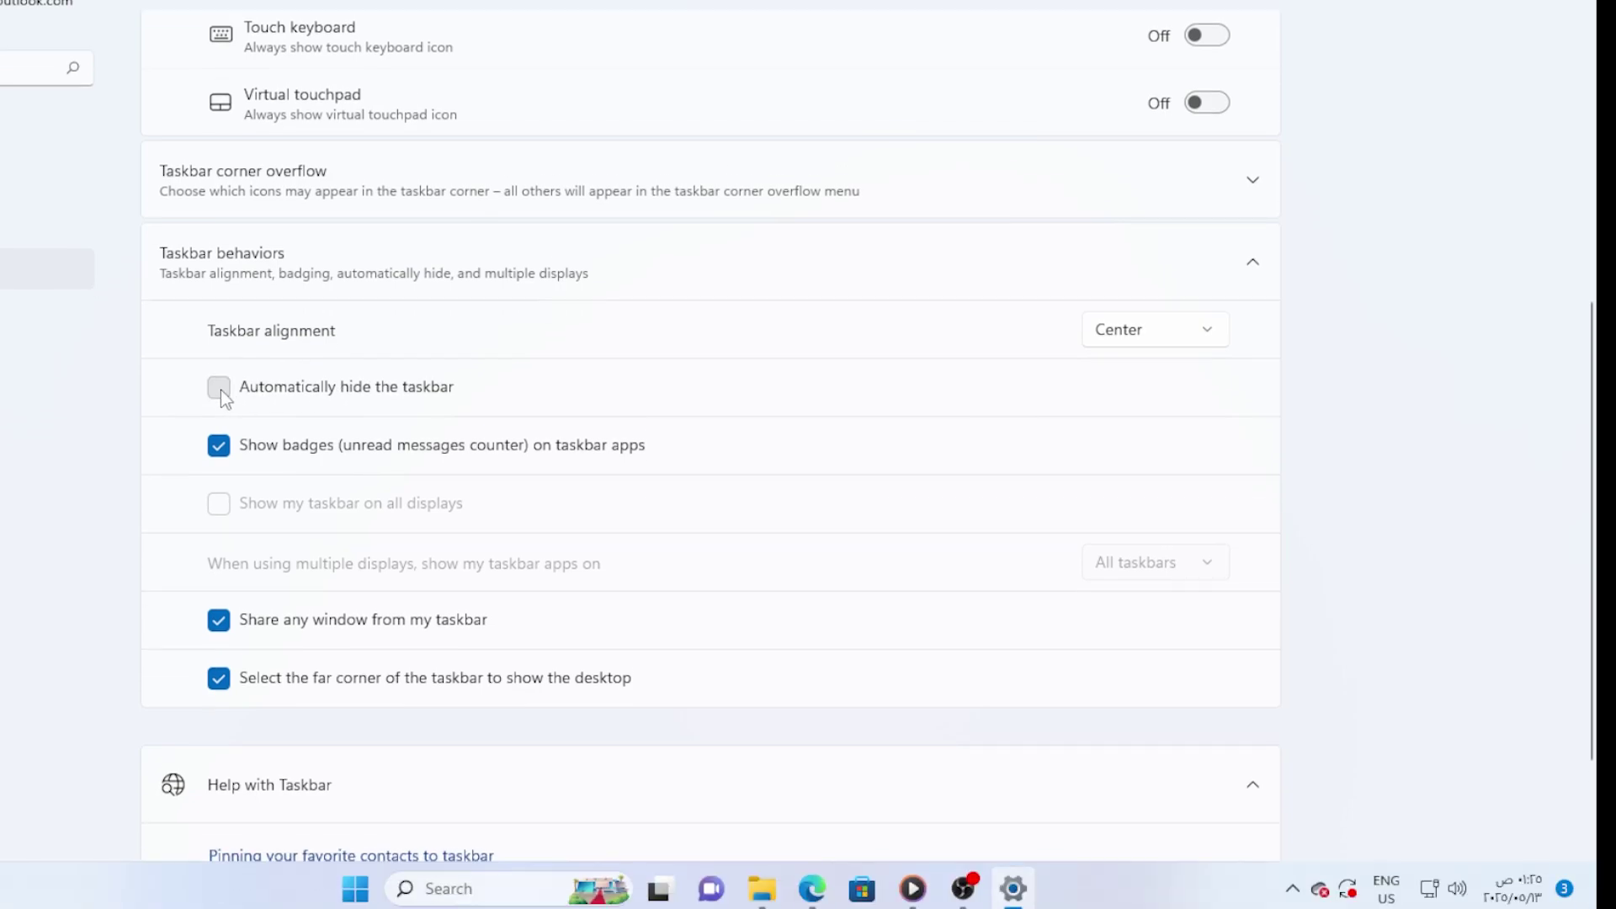
left_click(221, 388)
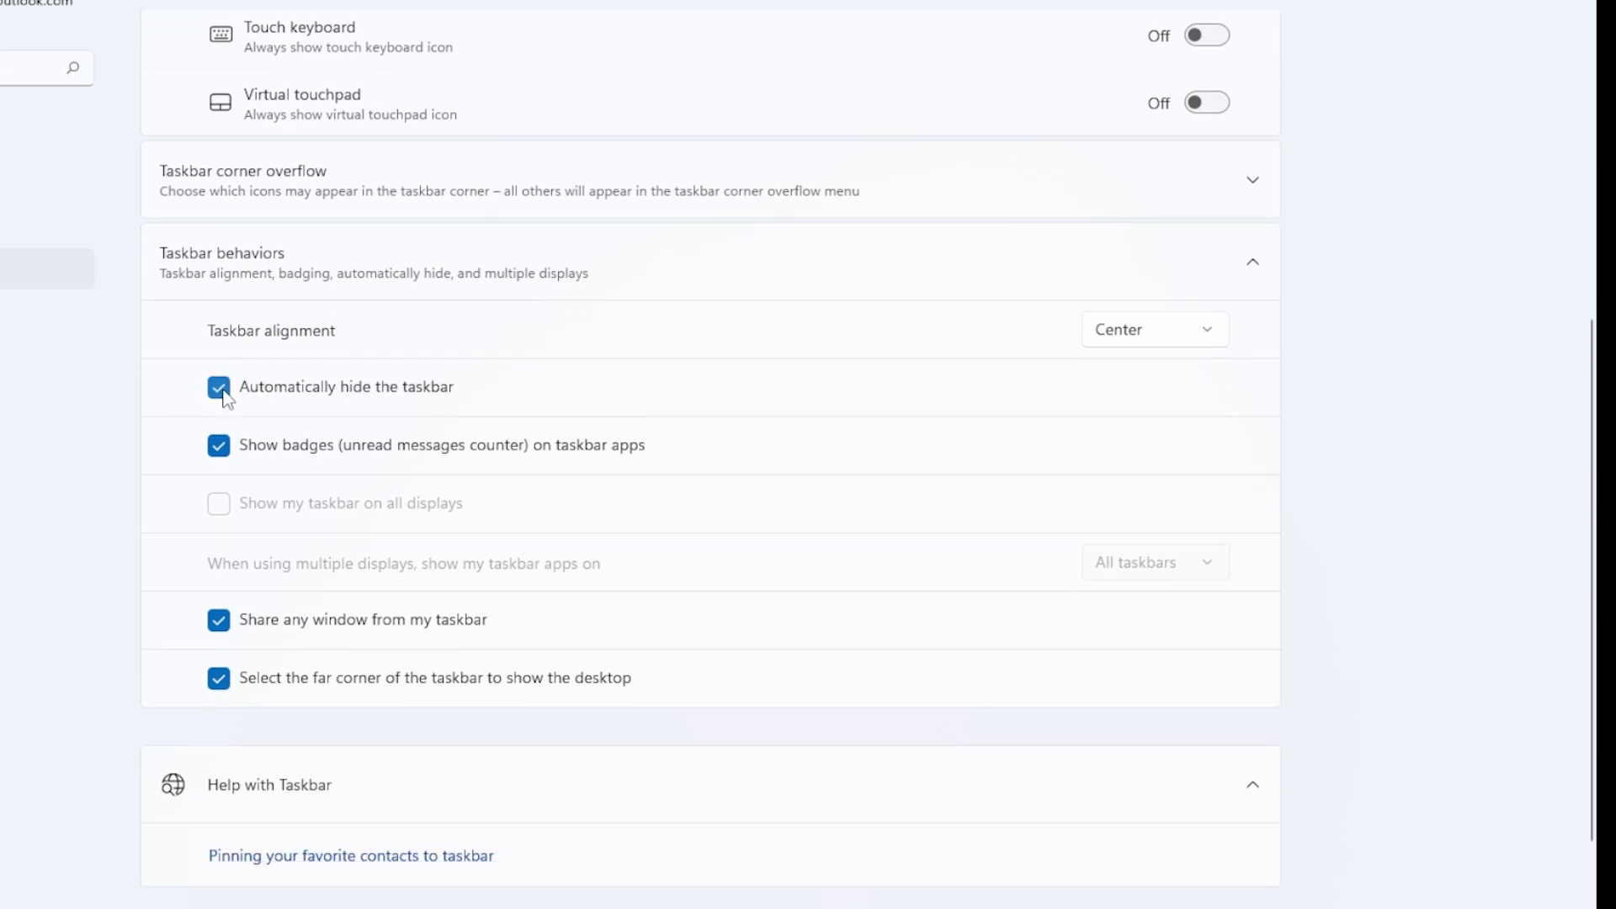
left_click(221, 388)
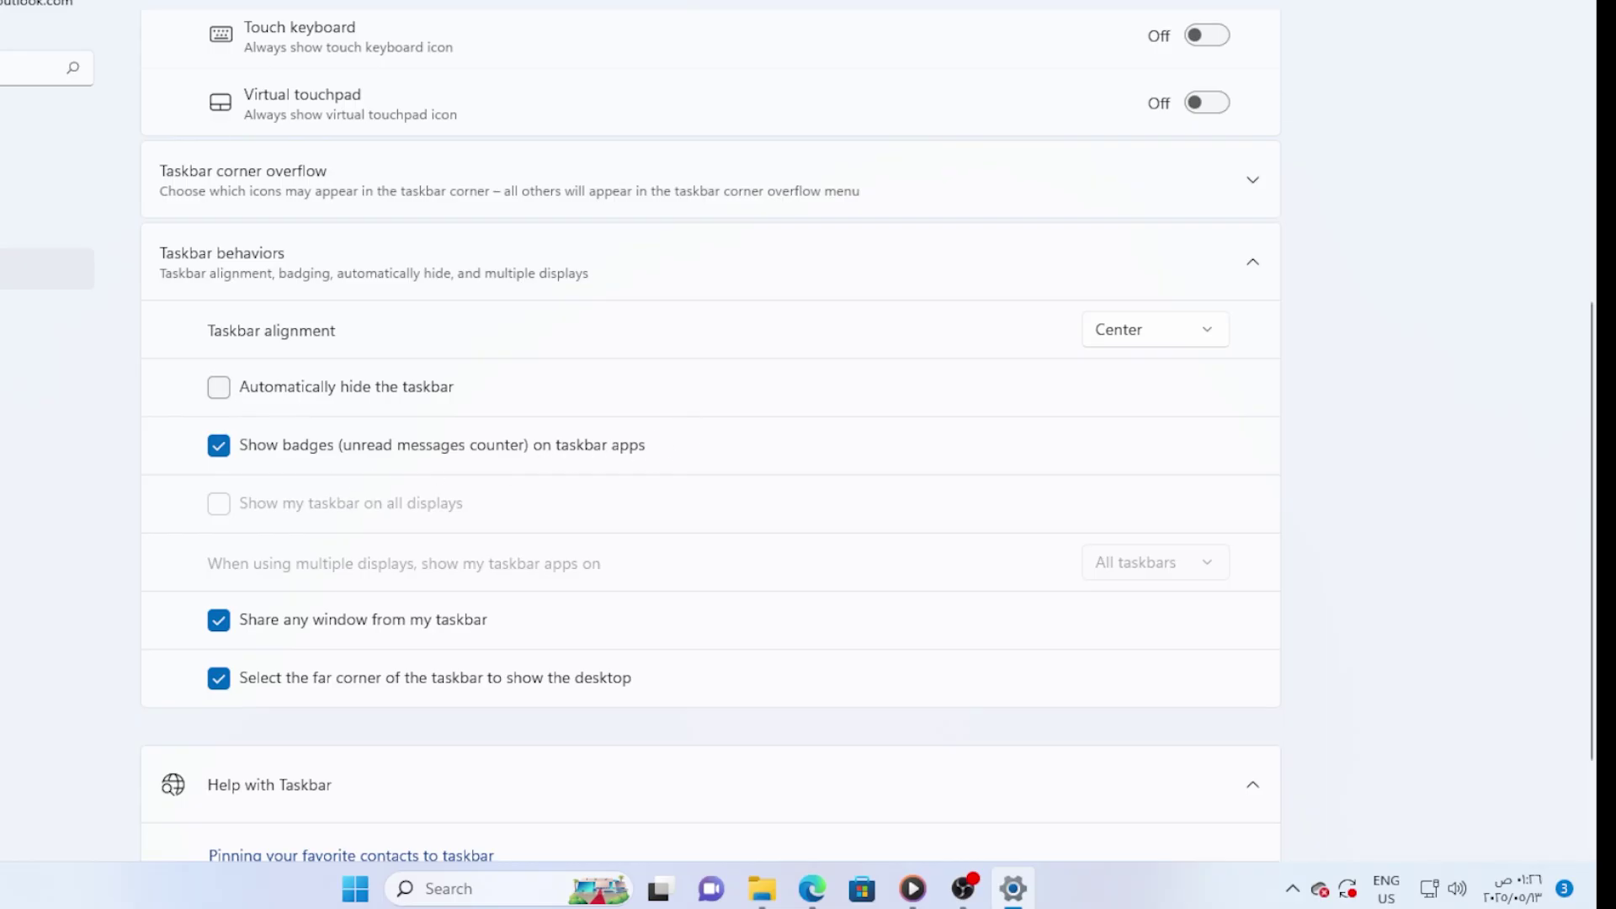
Close Settings, restore the Edge window and put it into Move mode via Alt+Space.
key("alt+F4")
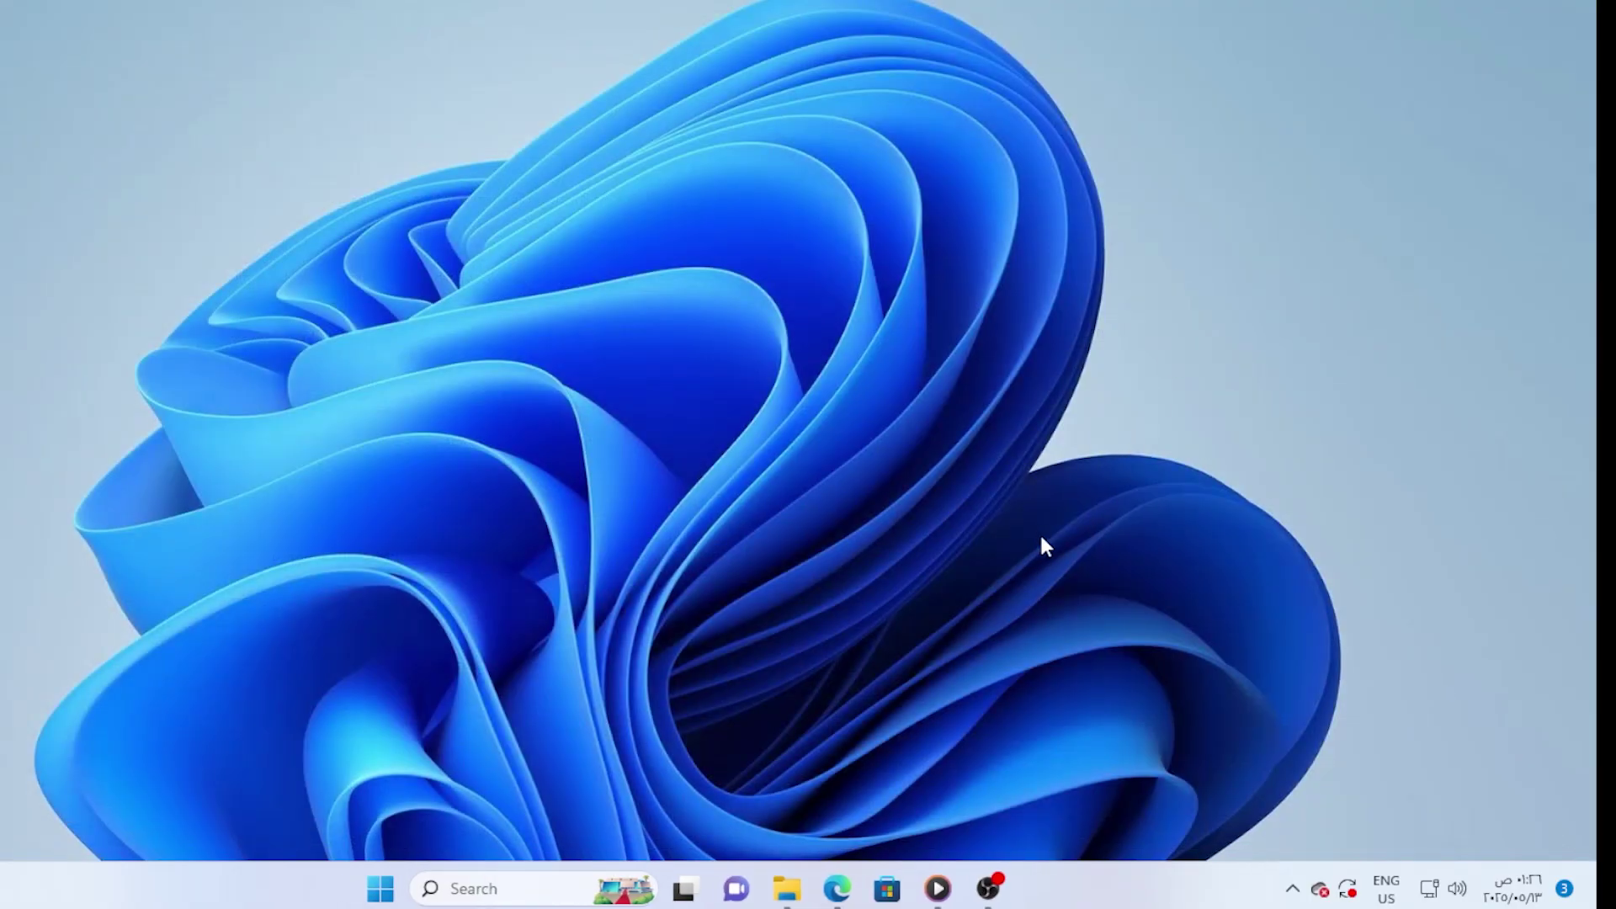
left_click(838, 890)
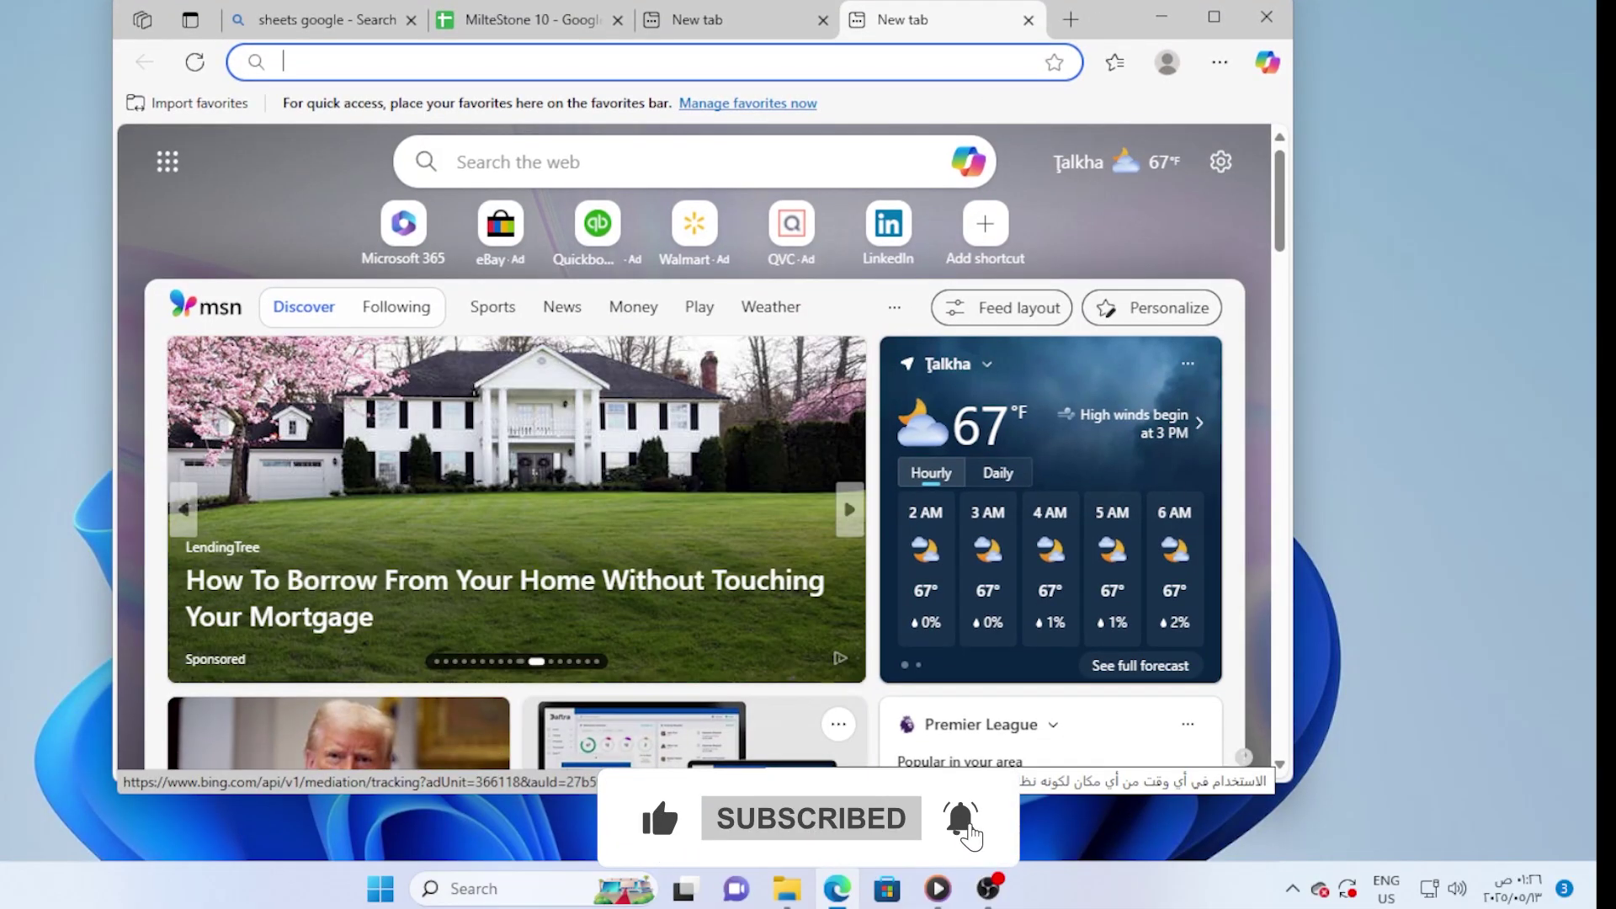
key("alt+space")
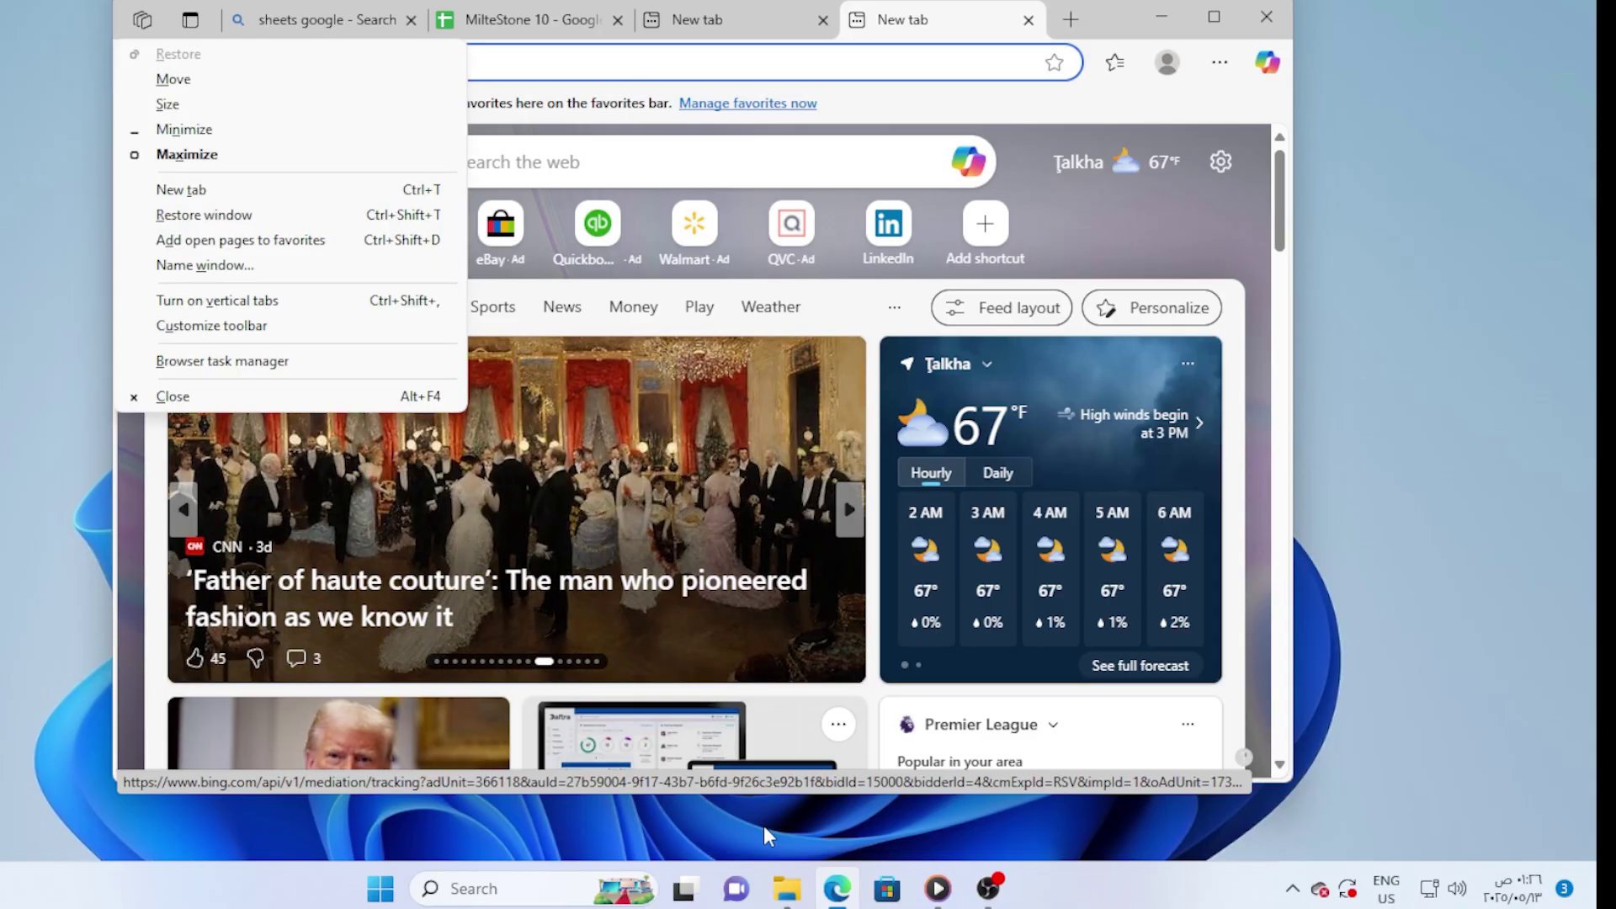
key("m")
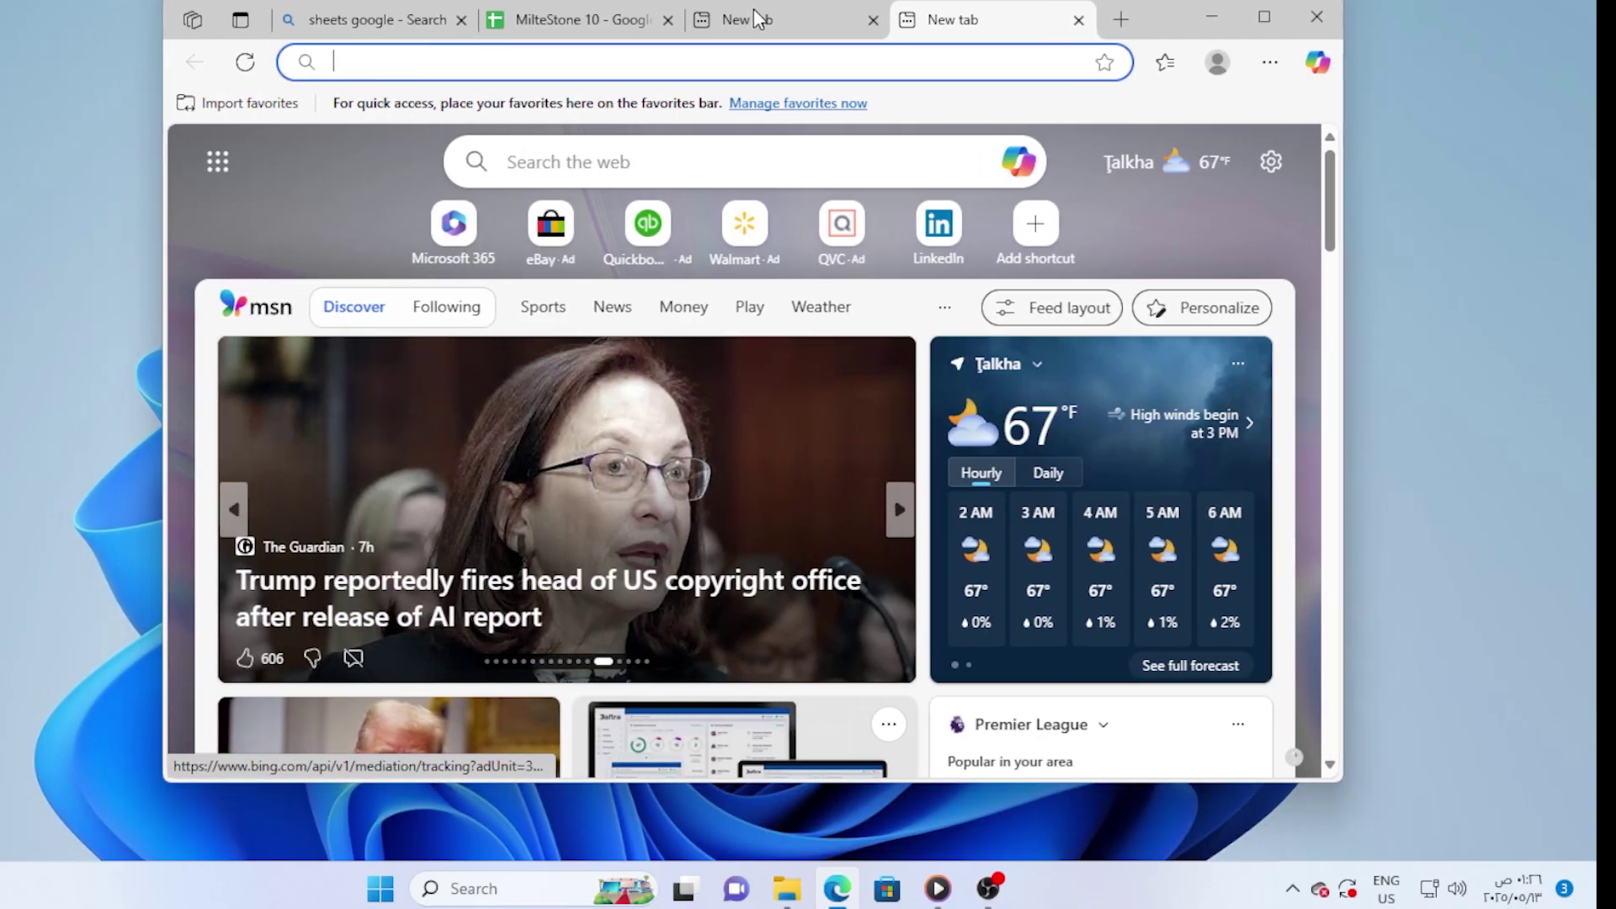
Drag the Edge window right then up-left by its title bar, and minimize it.
left_click(717, 15)
left_click_drag(718, 15, 818, 15)
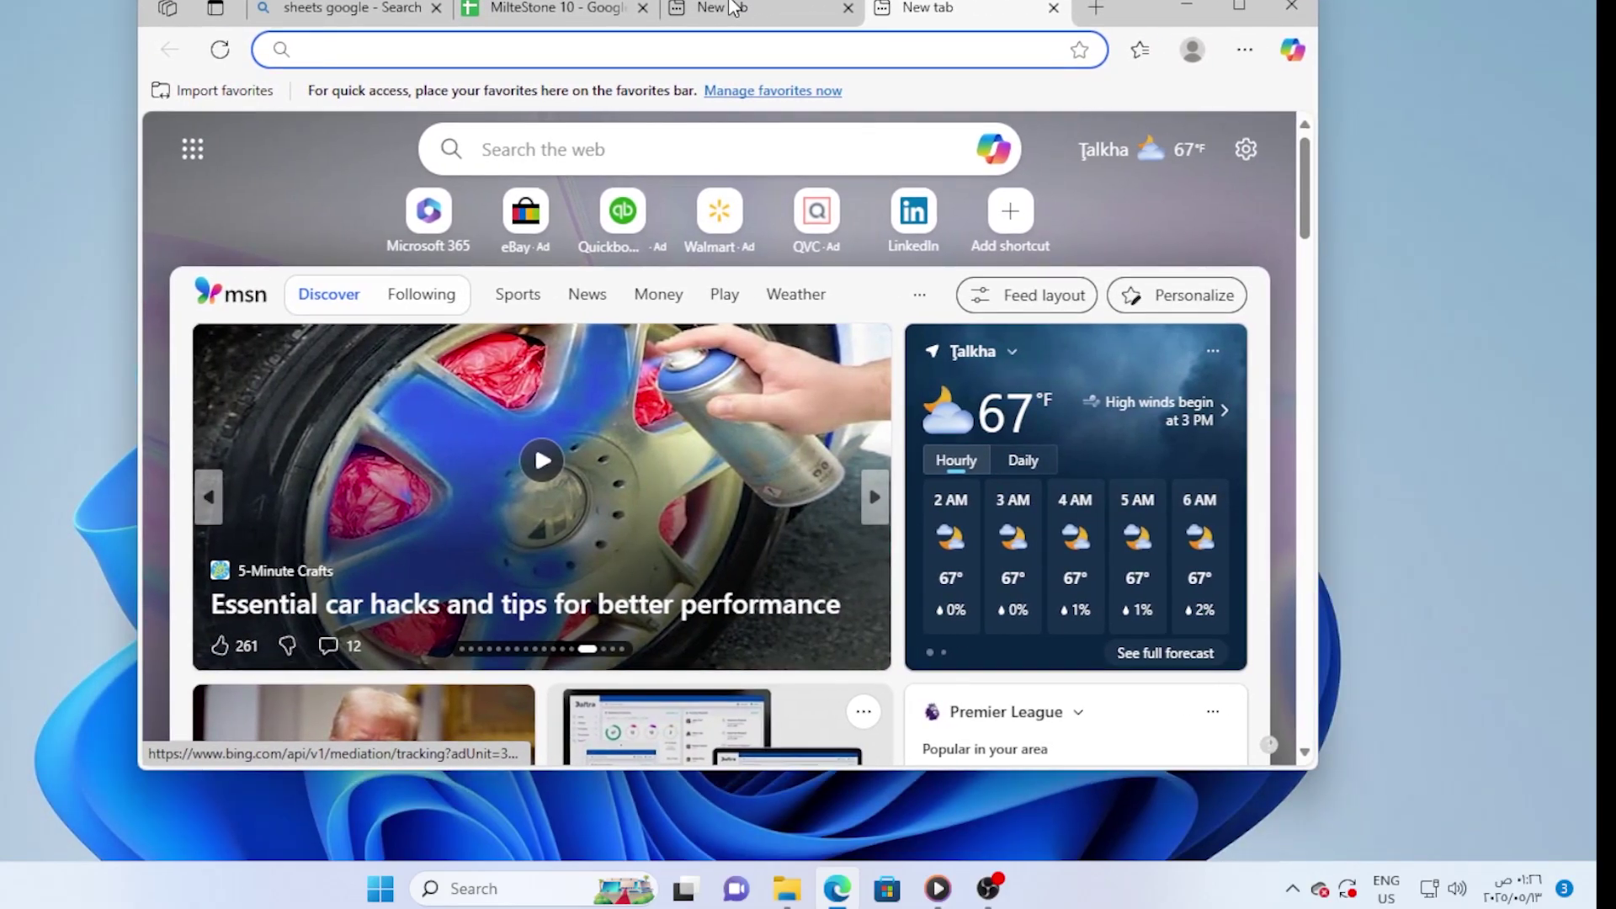
mouse_move(818, 17)
left_mouse_down()
mouse_move(730, 0)
mouse_move(755, 27)
left_mouse_up()
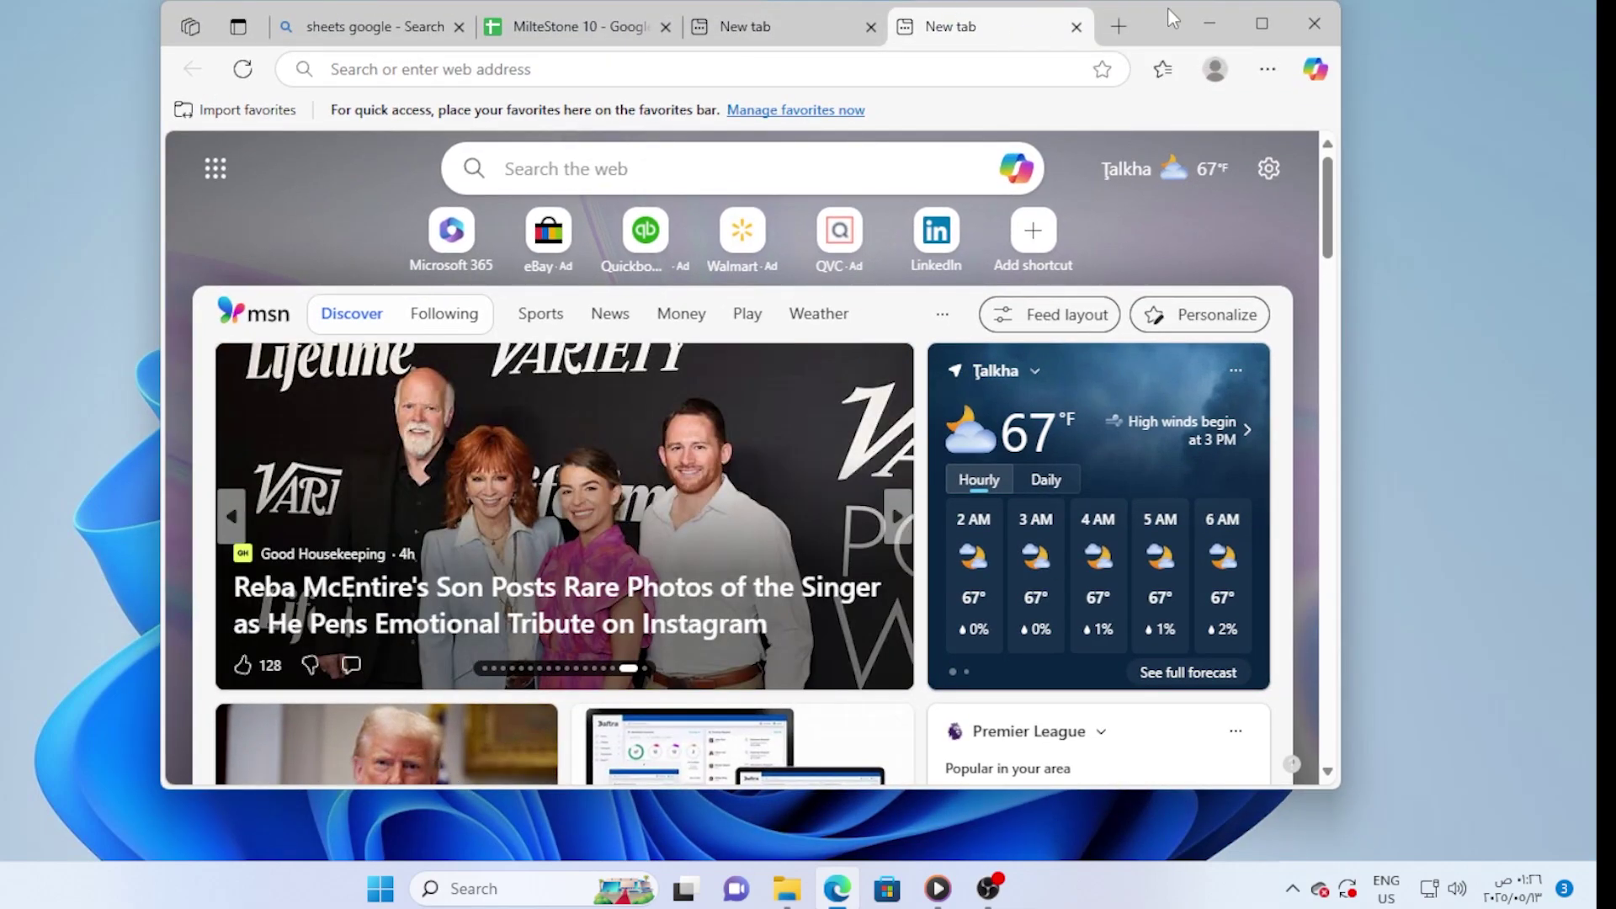
left_click(1208, 22)
Open Display settings from the desktop menu and expand the Multiple displays options.
right_click(973, 479)
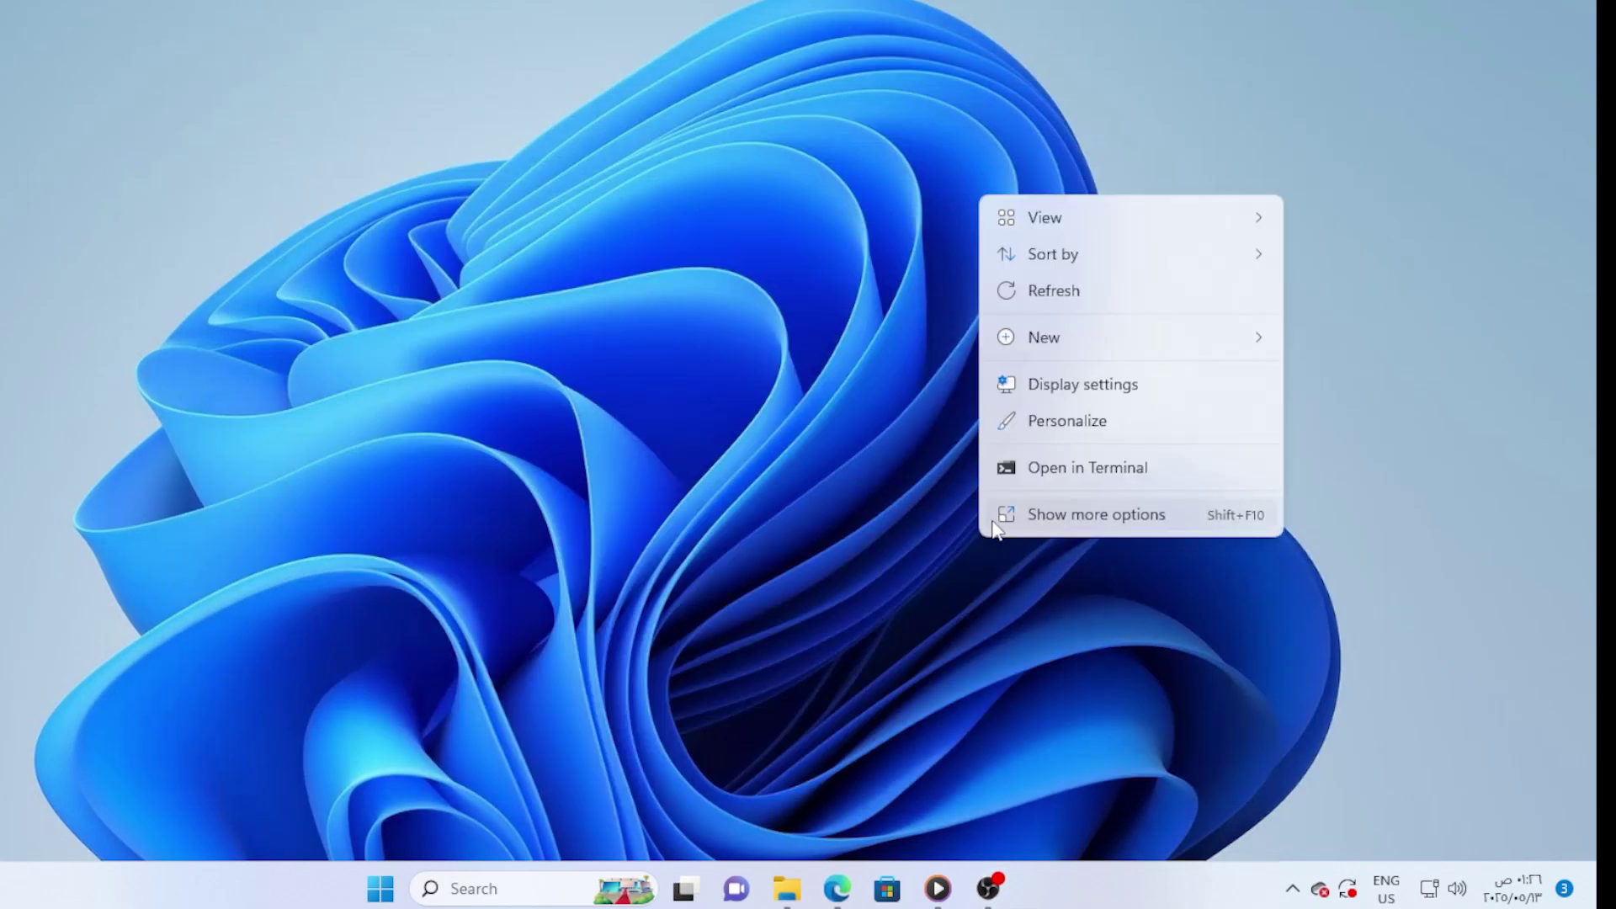
left_click(1094, 385)
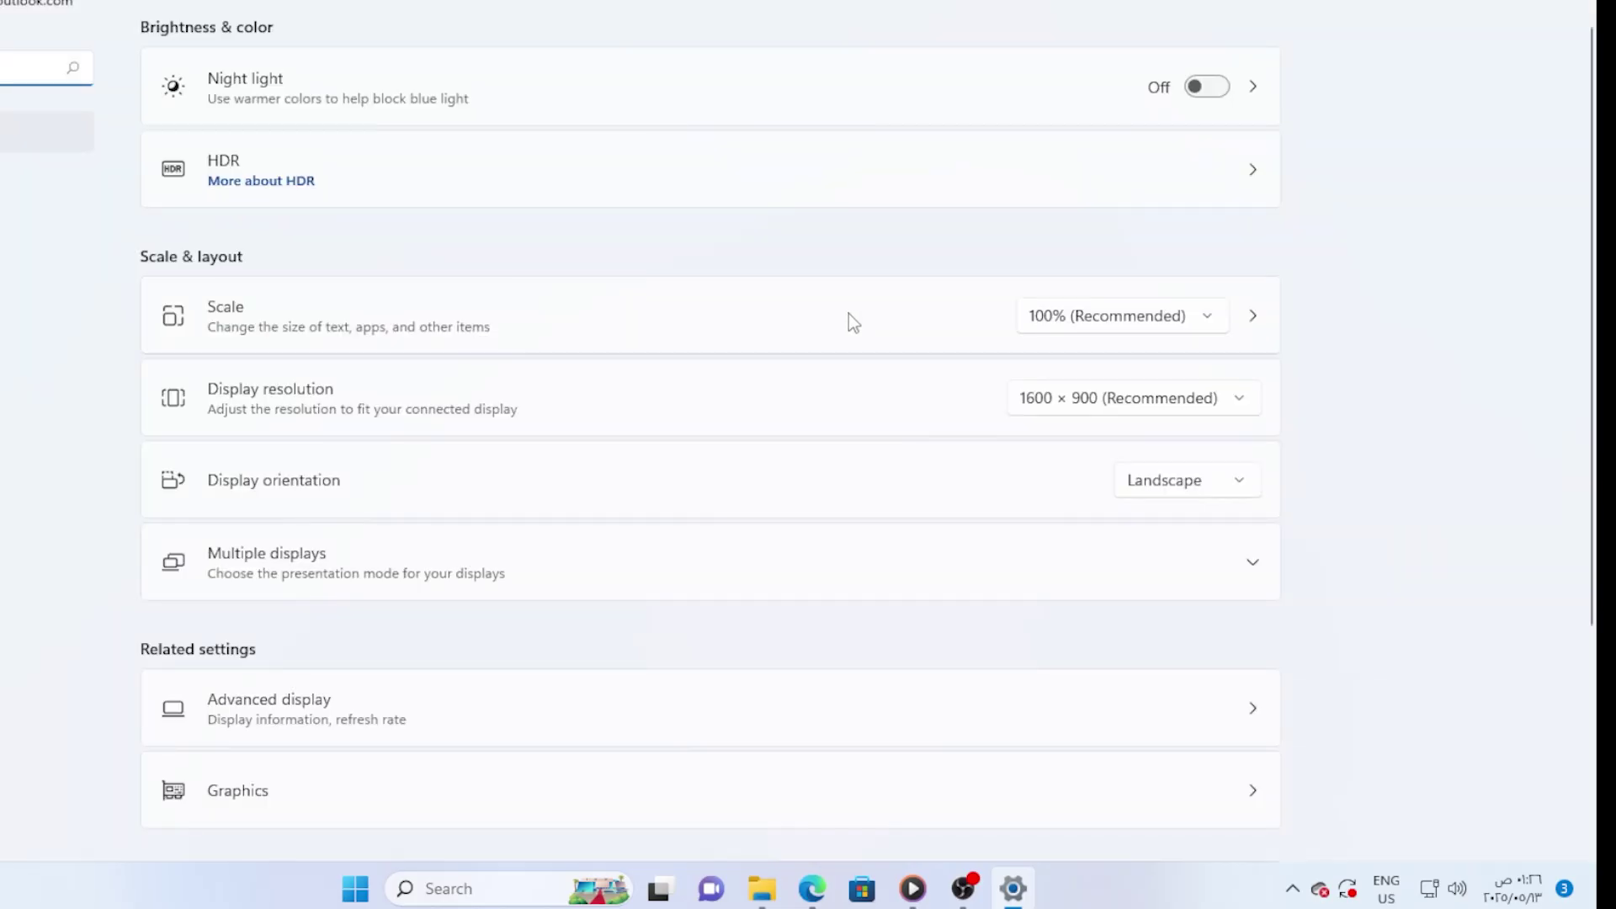
scroll(661, 316, "down", 3)
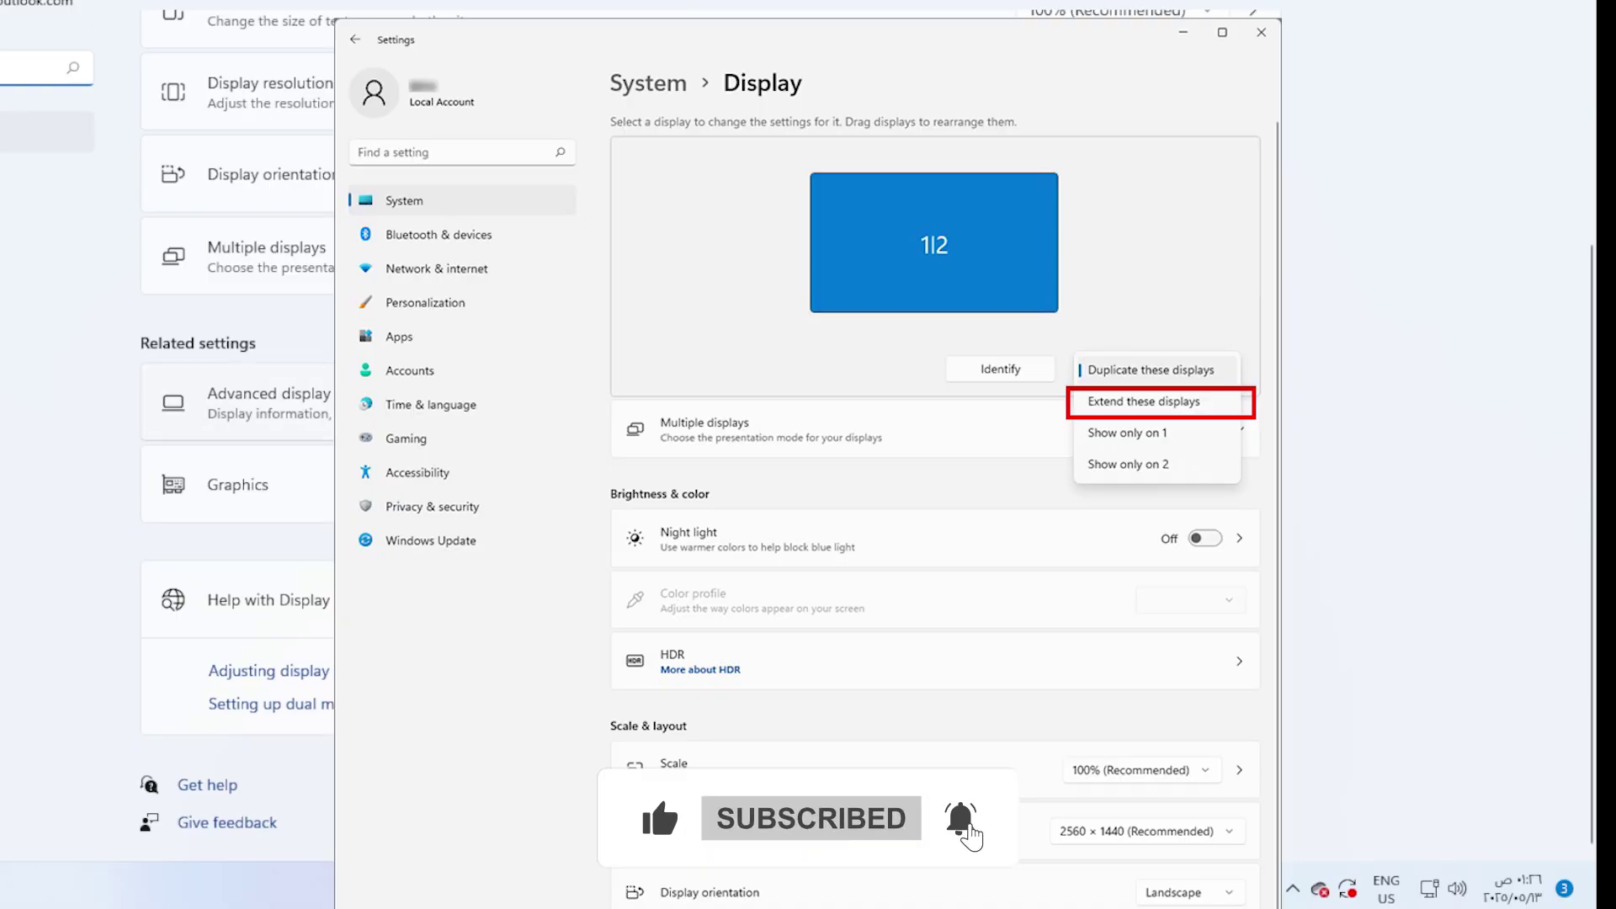
scroll(237, 455, "up", 3)
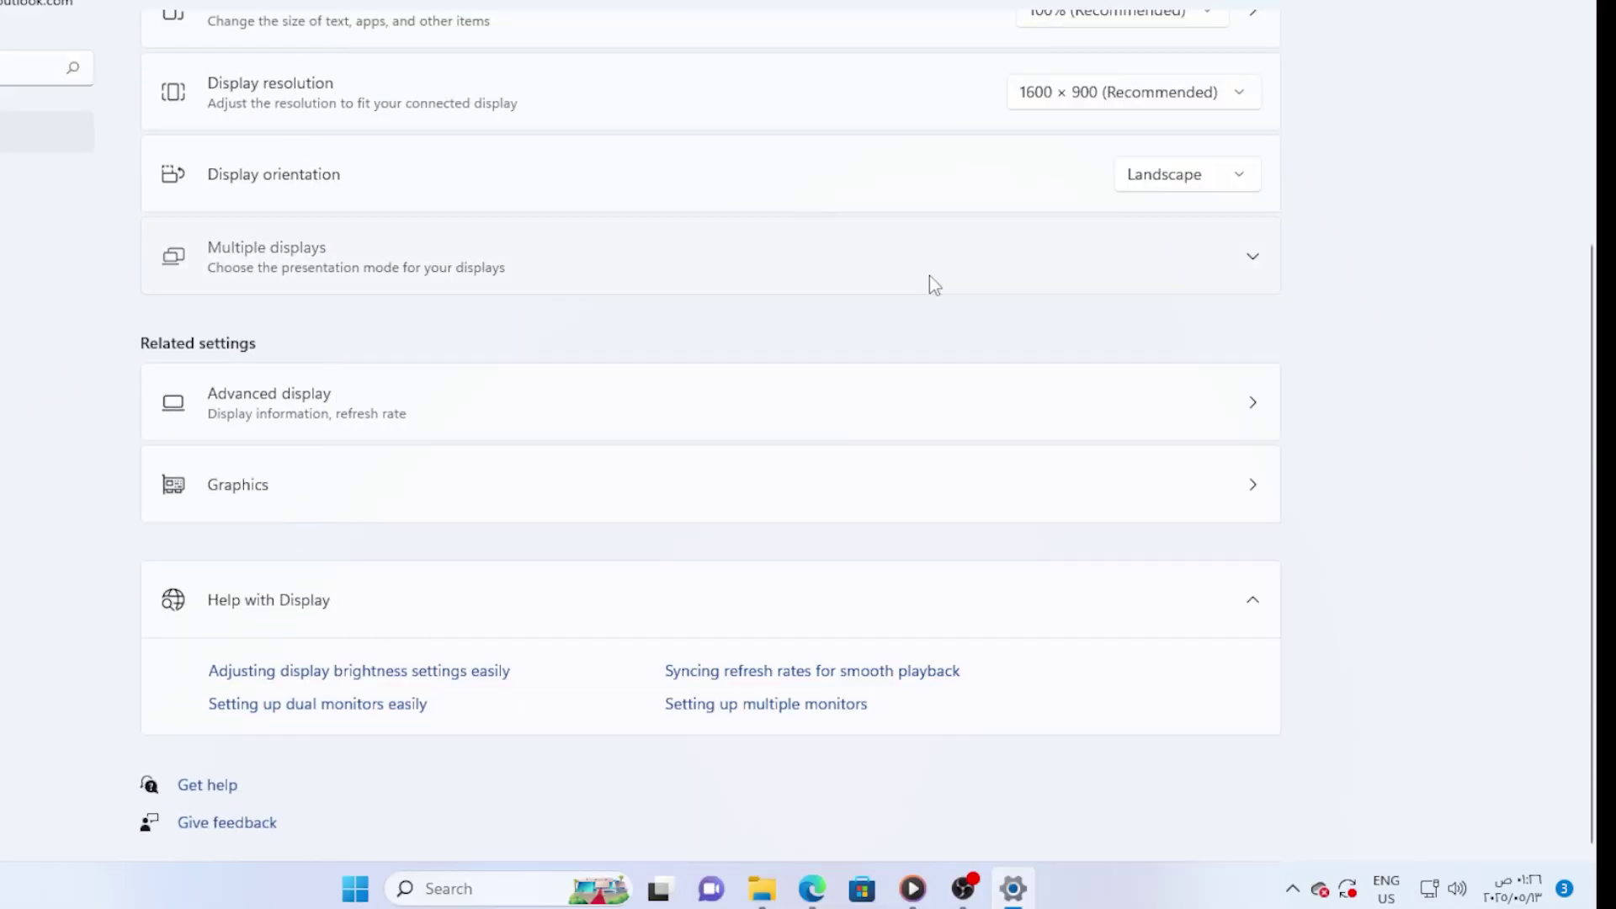
left_click(931, 280)
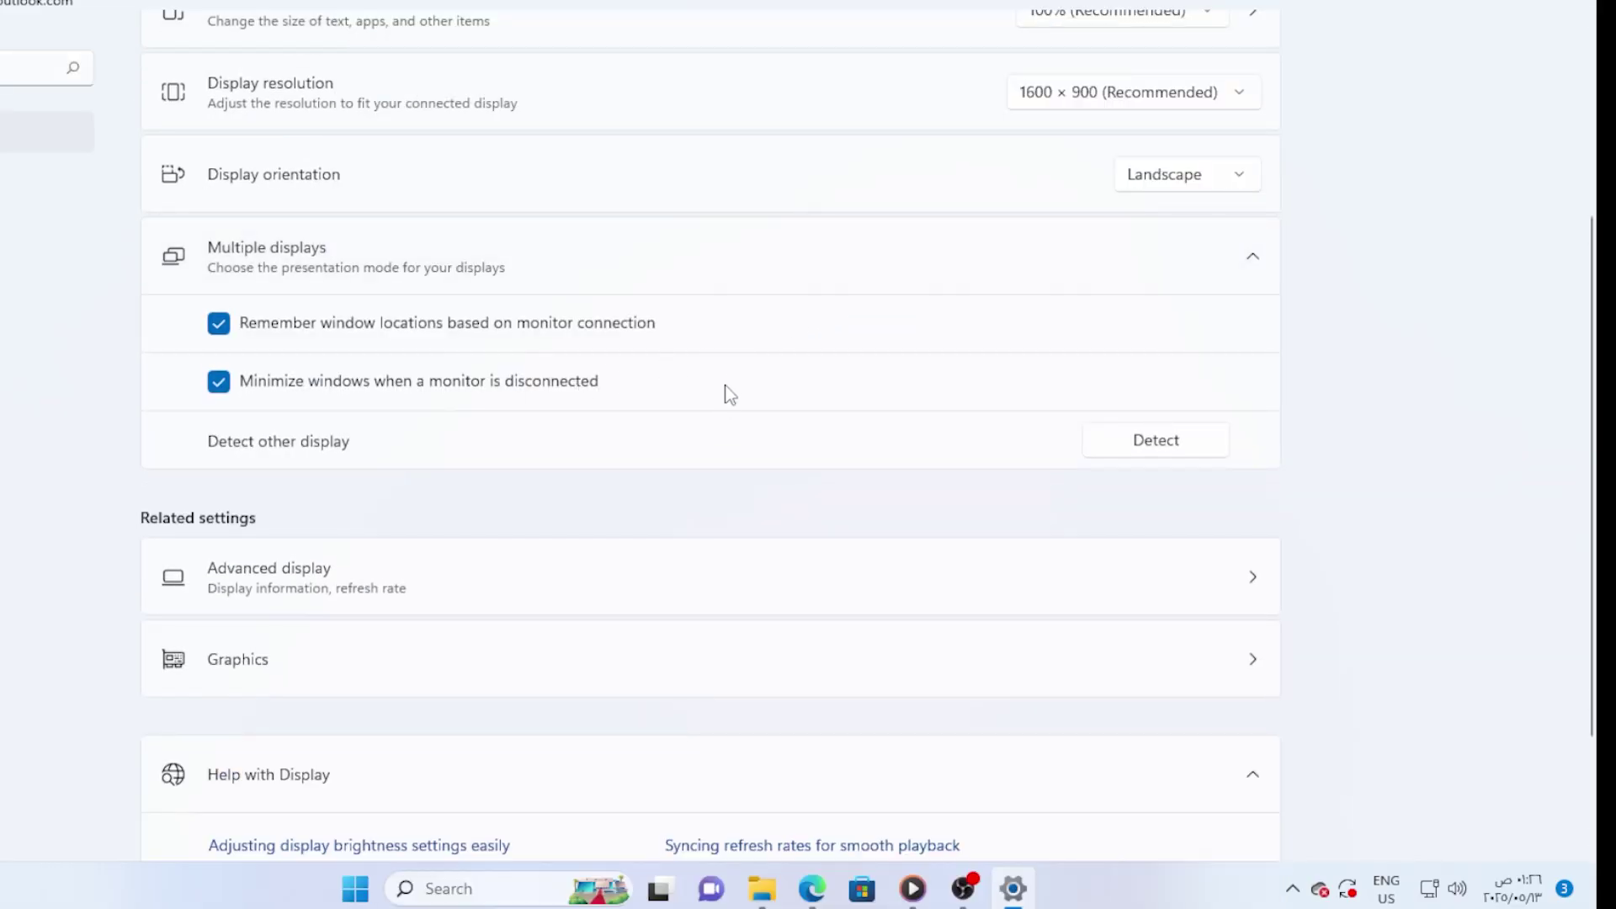
scroll(727, 384, "up", 3)
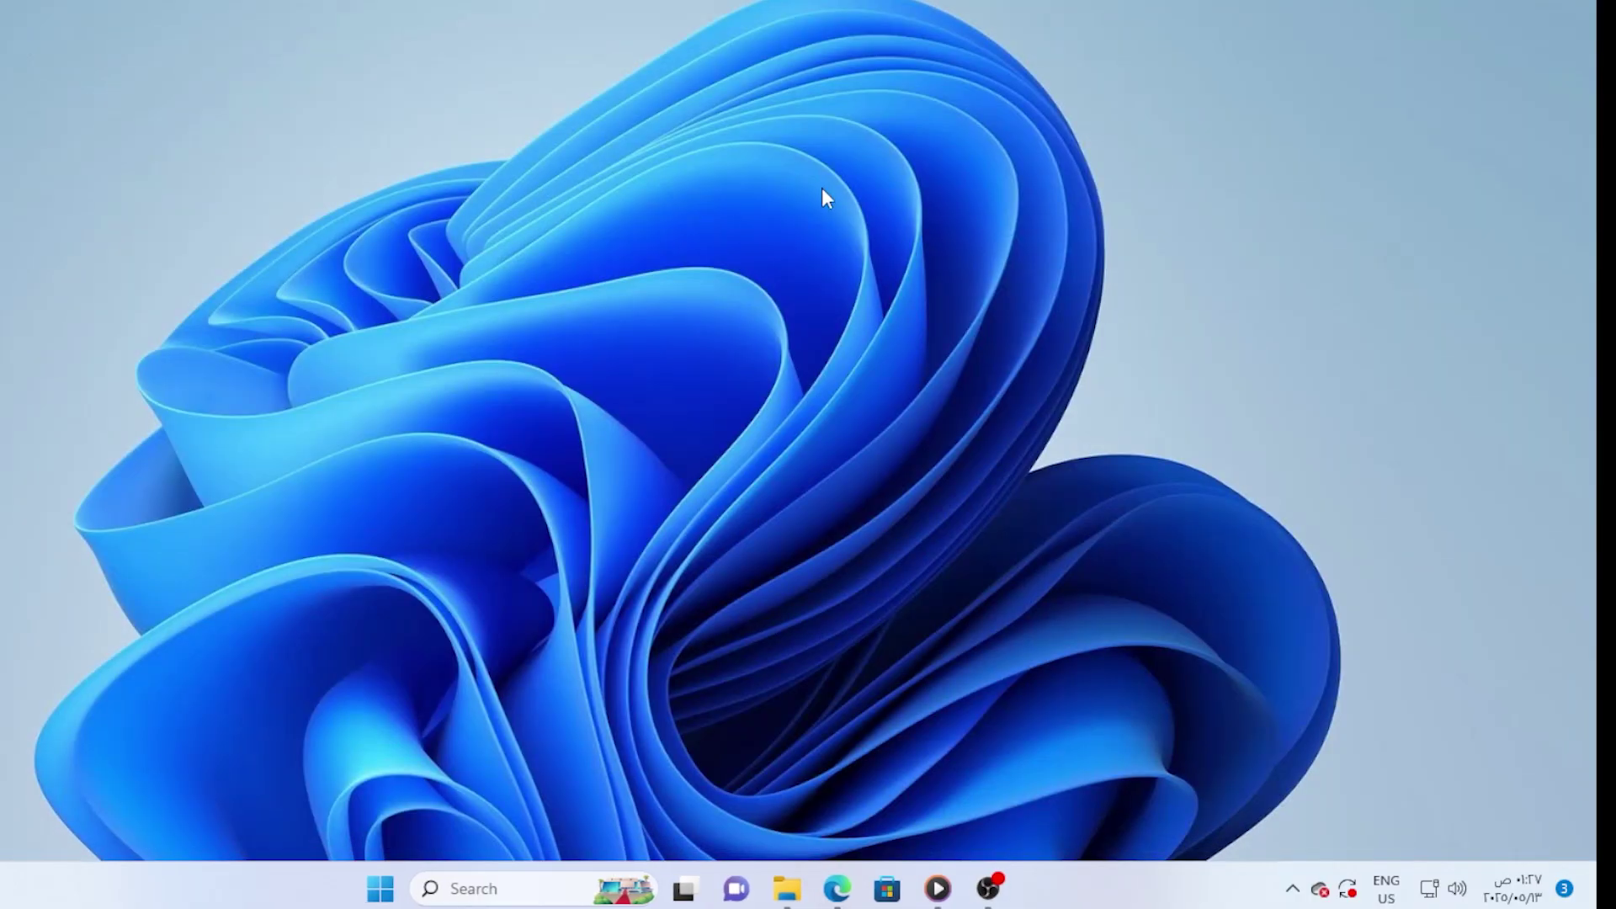
Refresh the desktop, launch Task Manager and show End task for Microsoft Edge without using it.
right_click(823, 188)
left_click(877, 290)
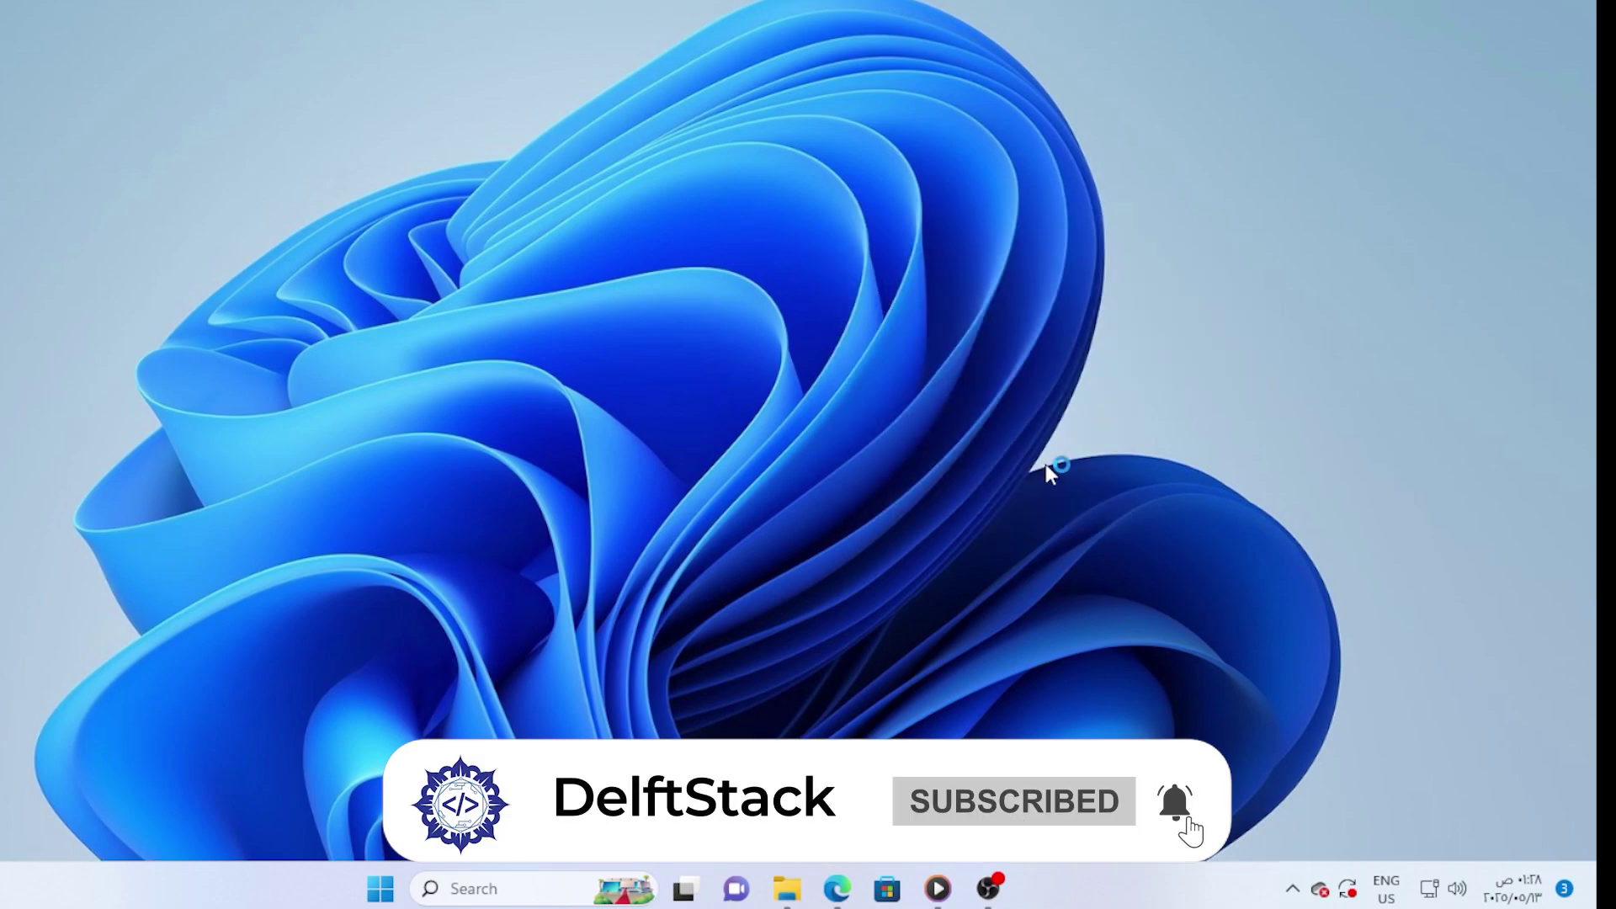
key("ctrl+shift+Escape")
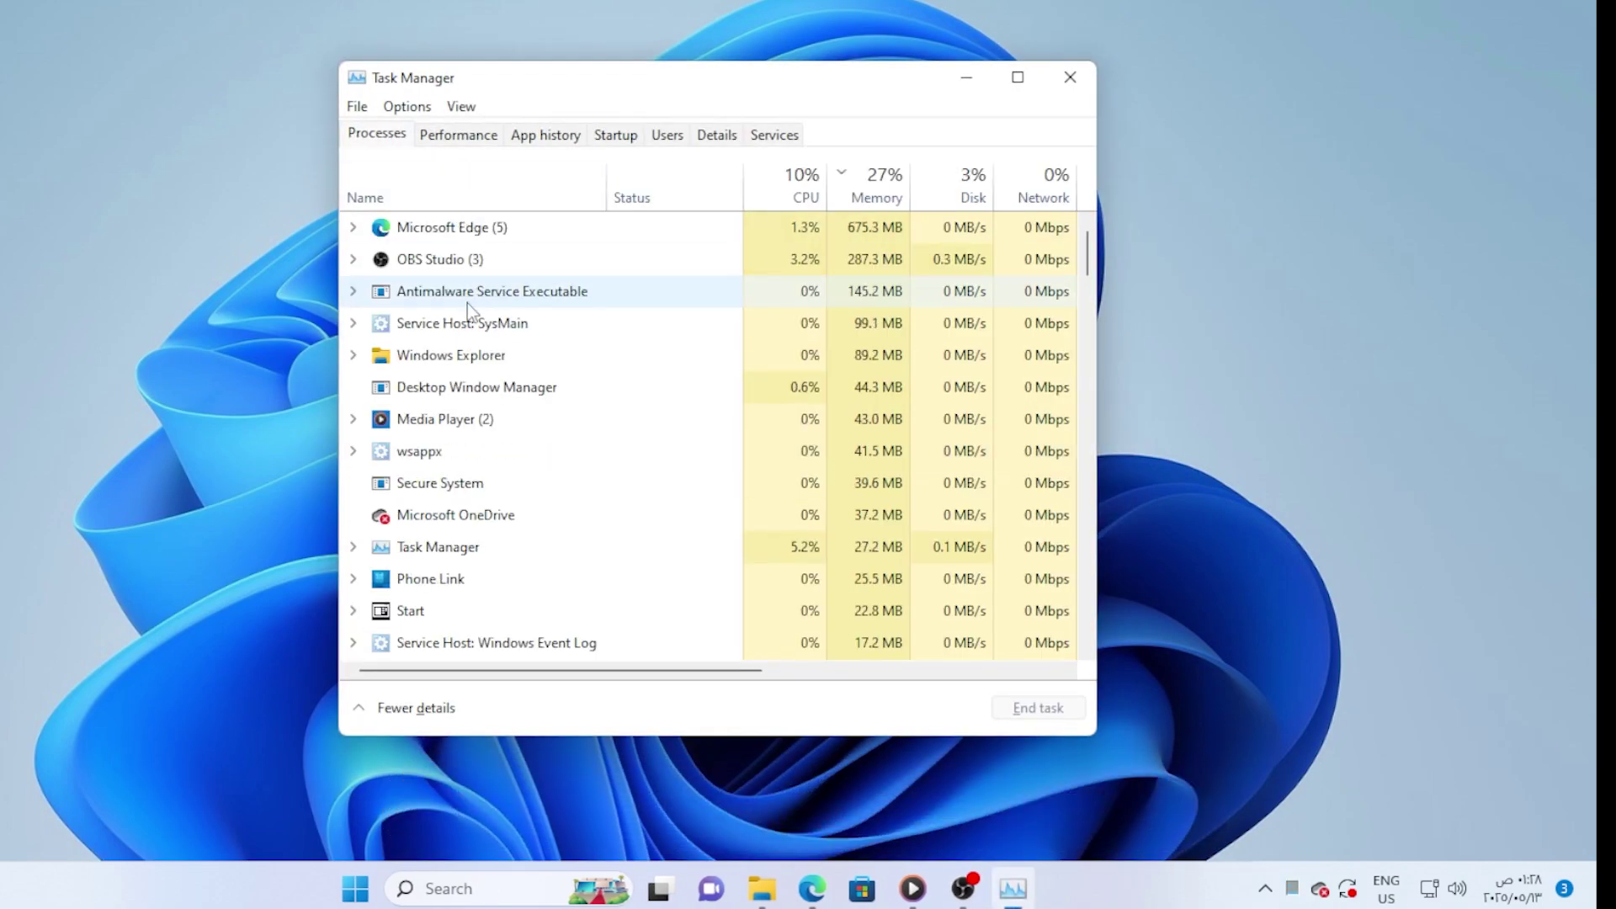
right_click(476, 240)
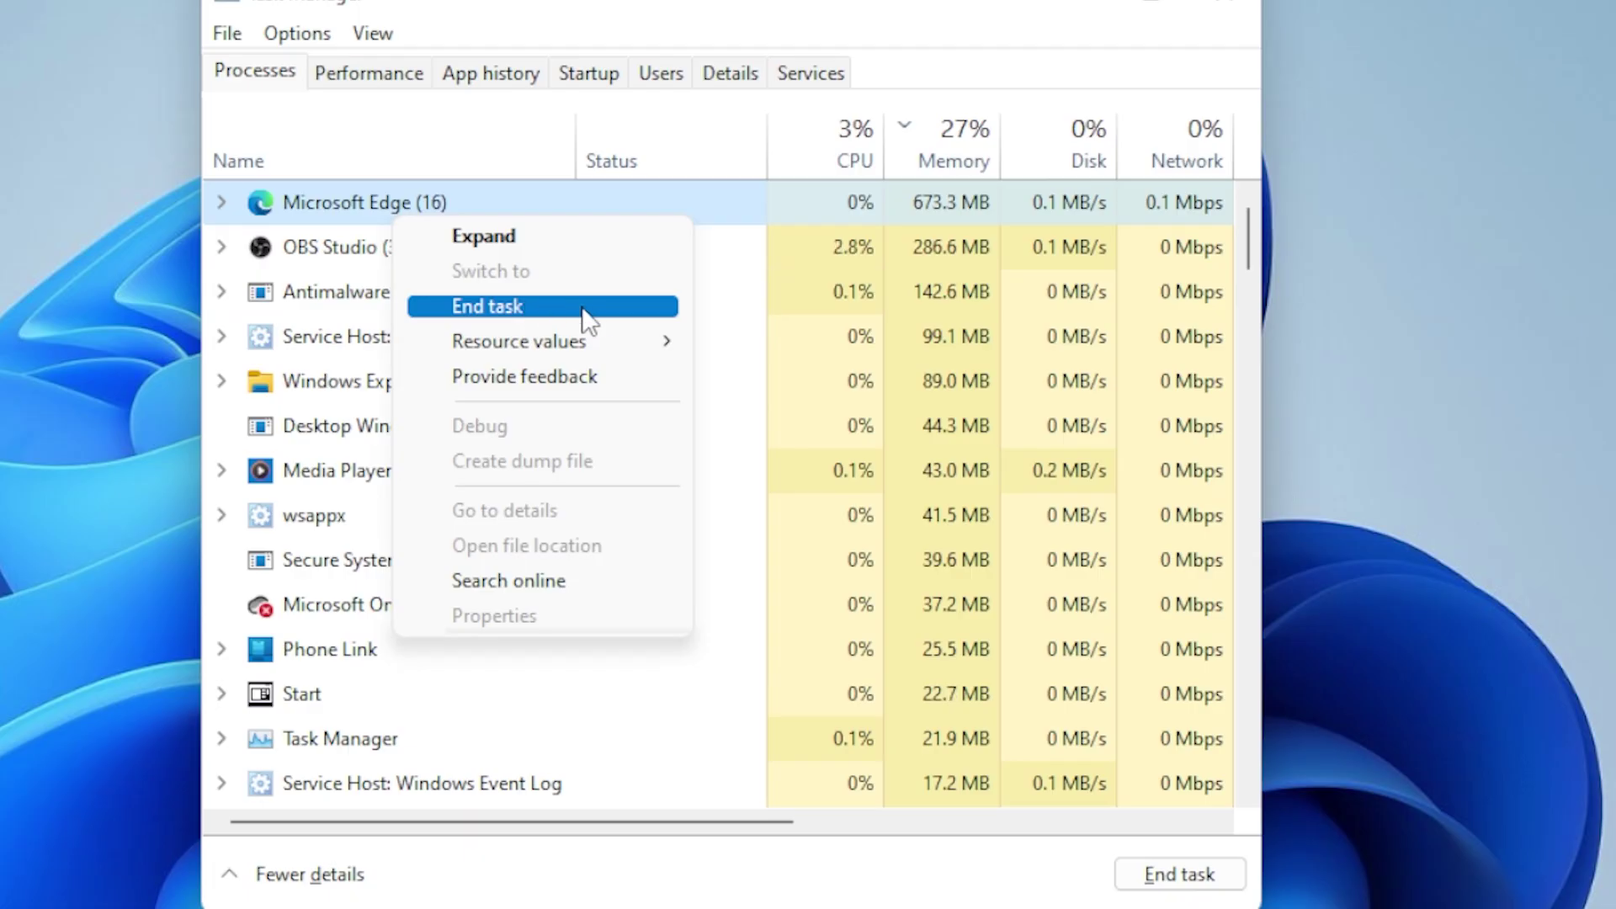
left_click(548, 202)
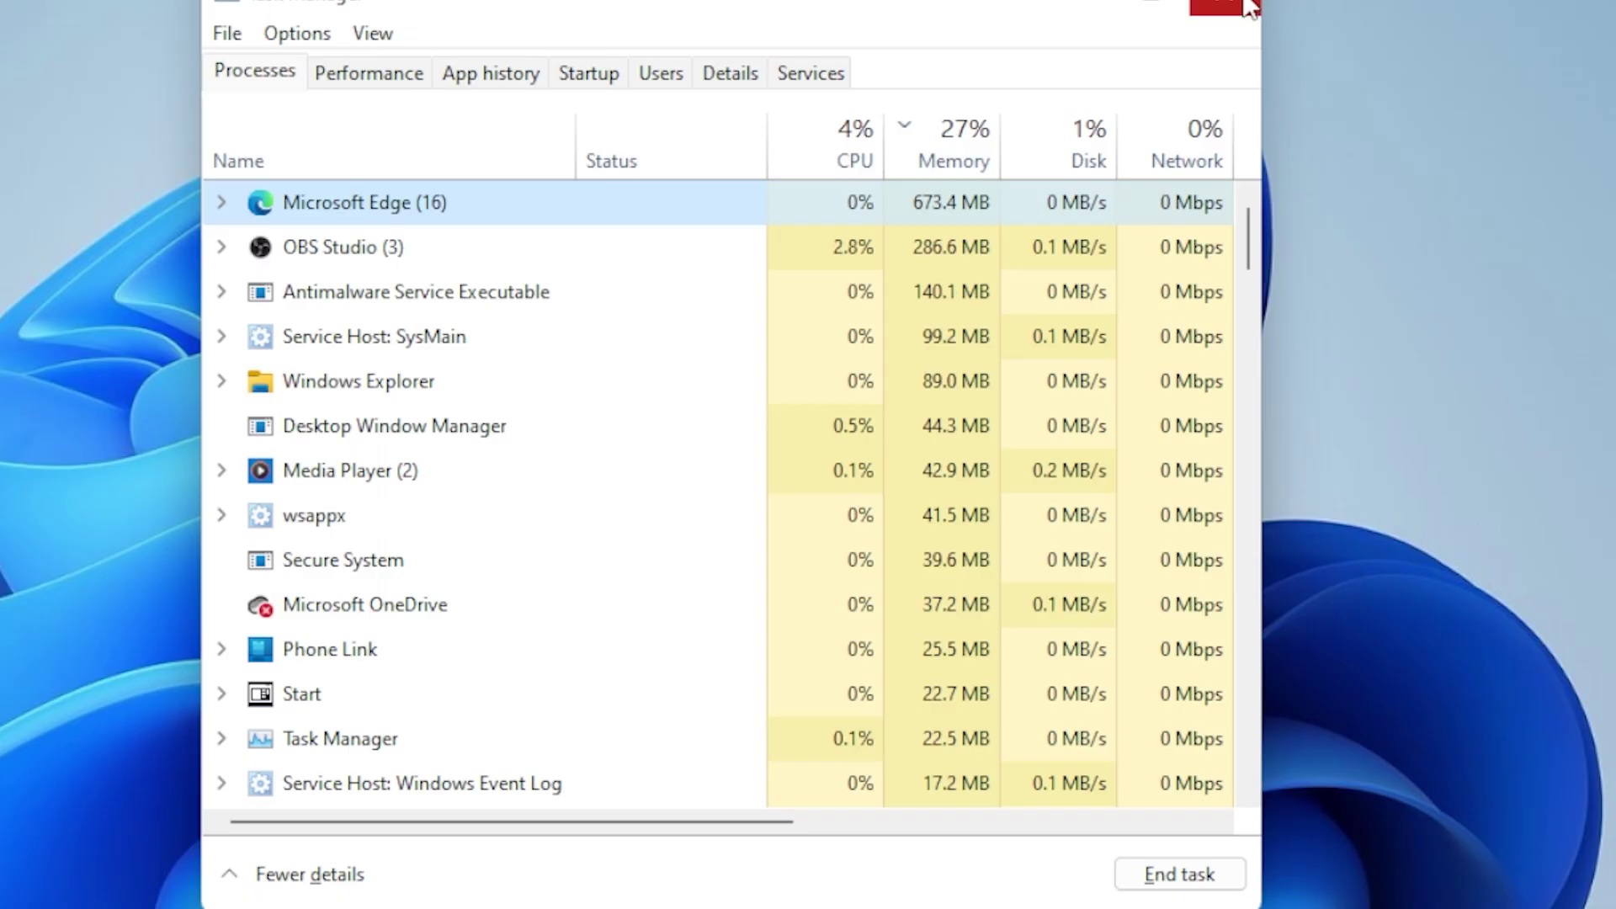
Close Task Manager, run Command Prompt as administrator from Start and start sfc /scannow.
left_click(1251, 9)
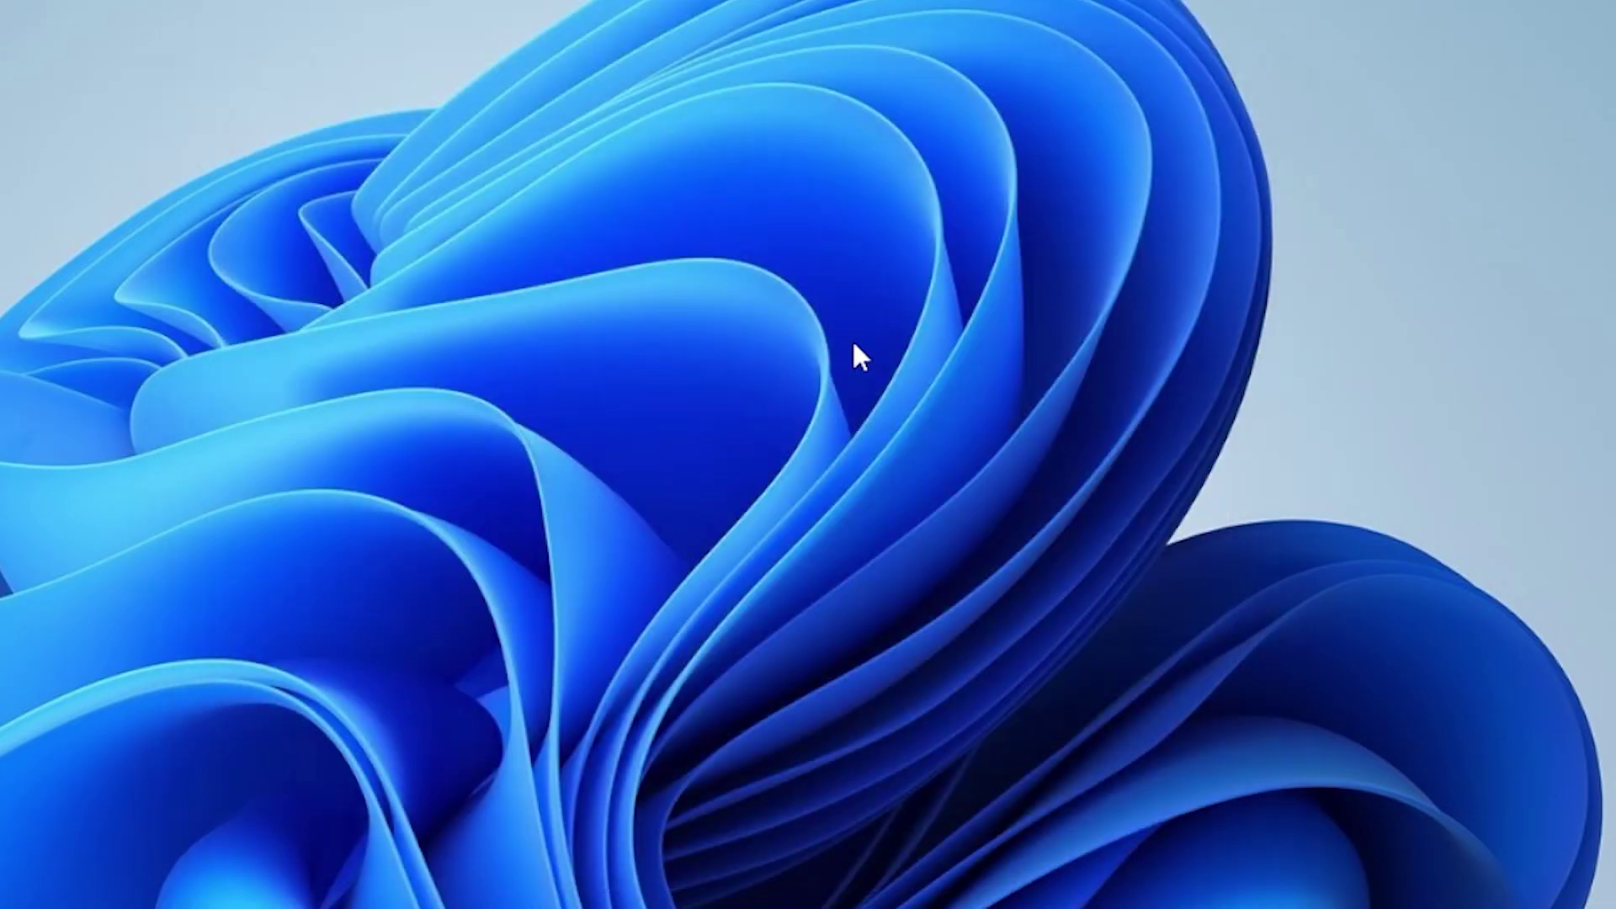
key("super")
type("cmd")
right_click(623, 267)
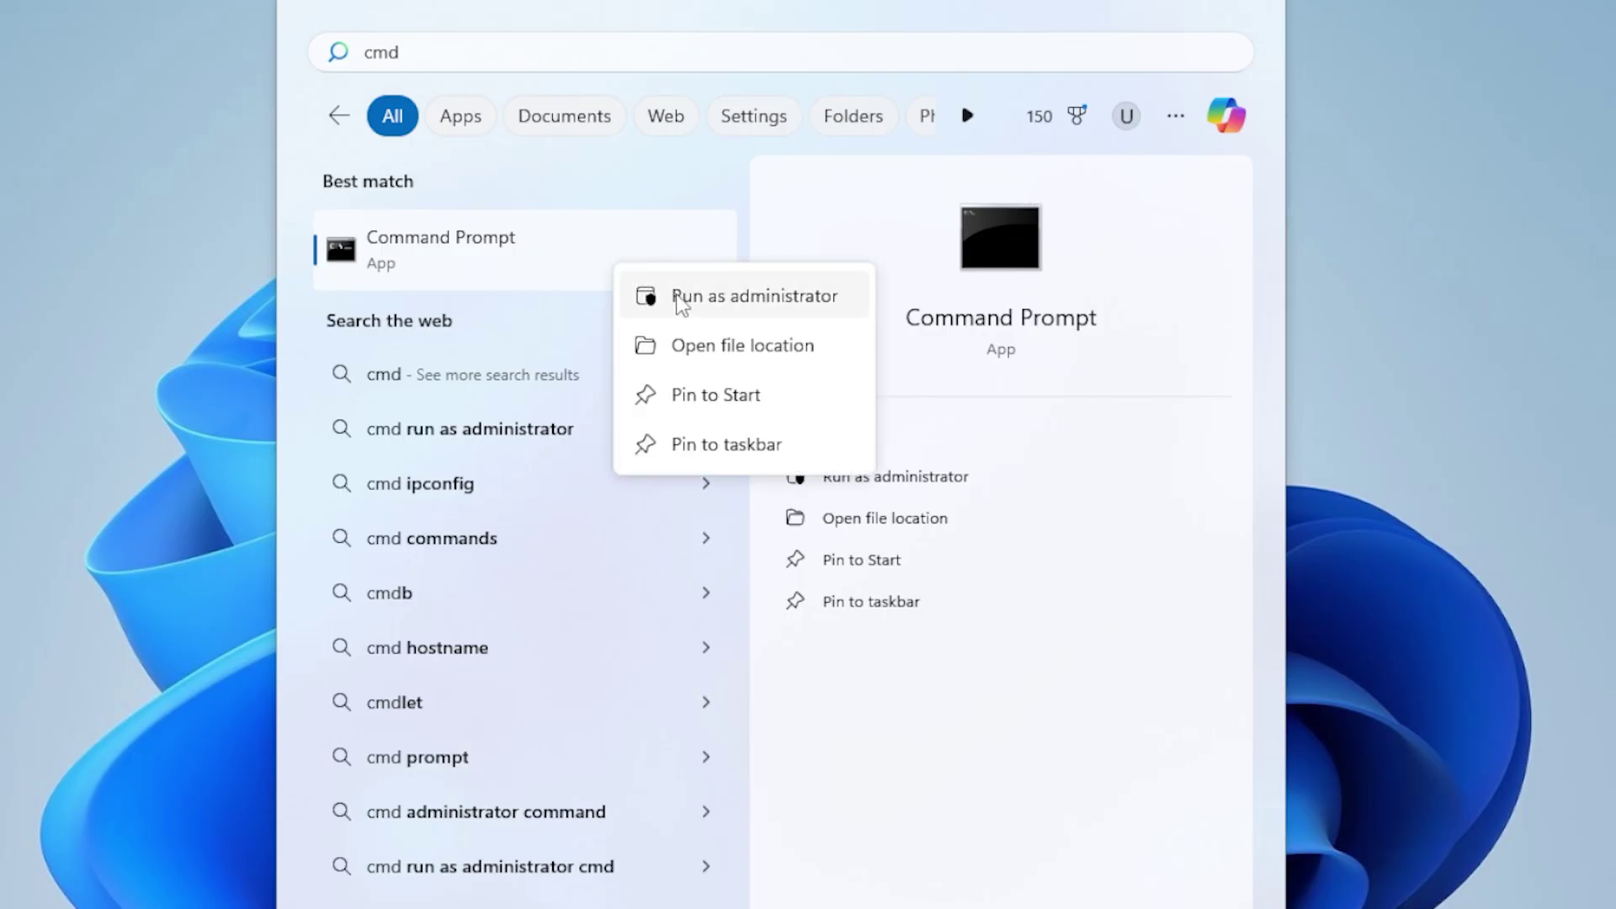
left_click(688, 302)
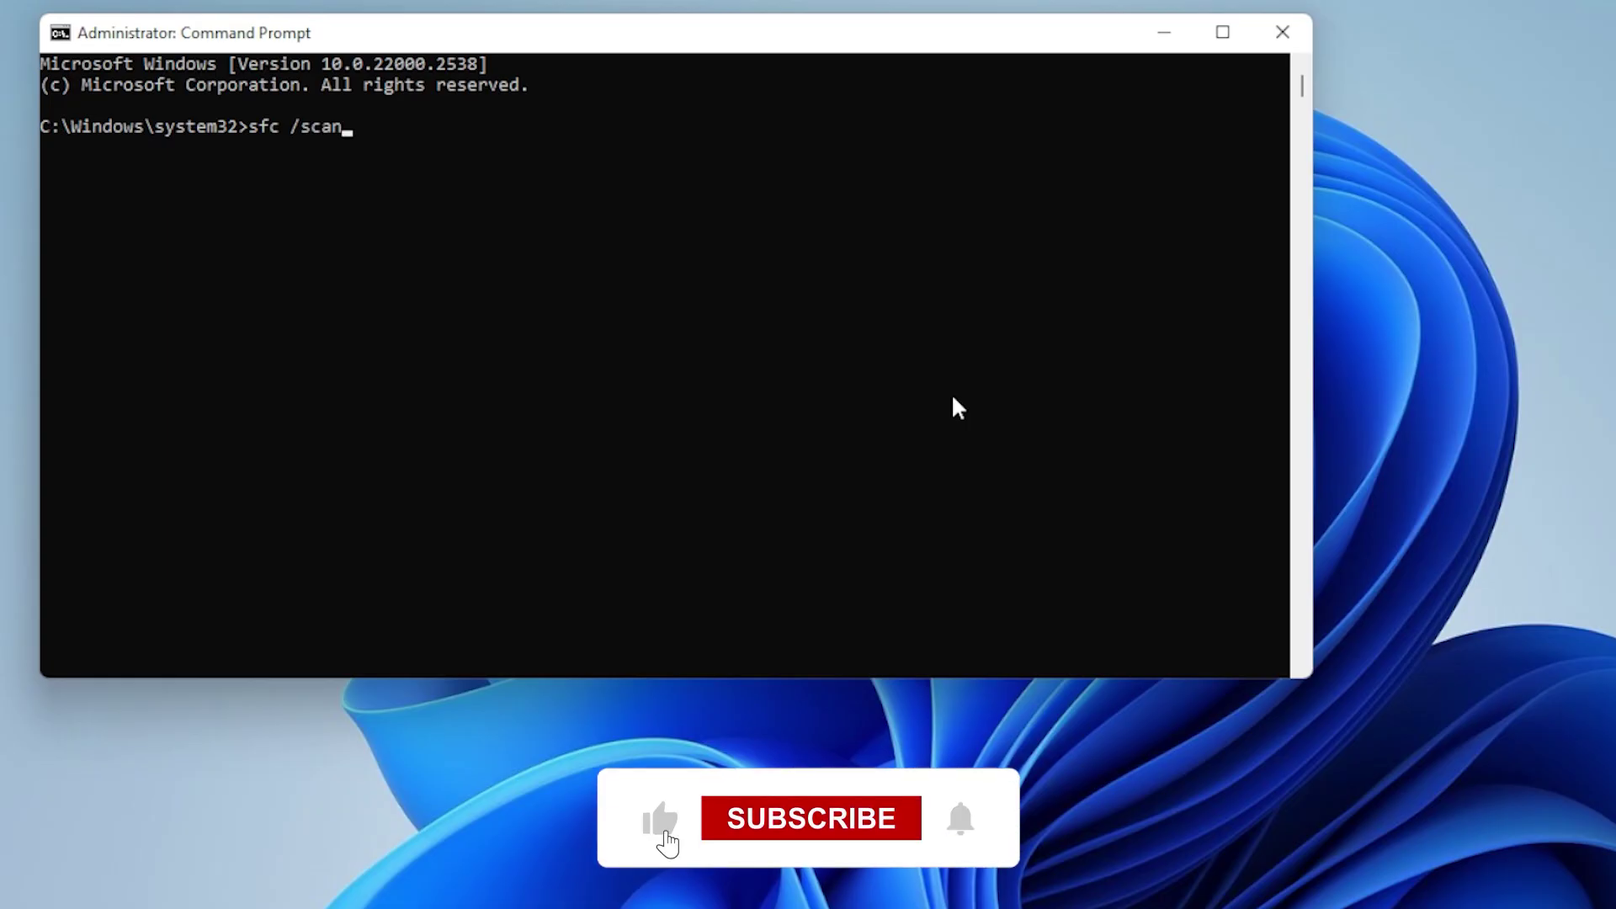
type("now")
key("Return")
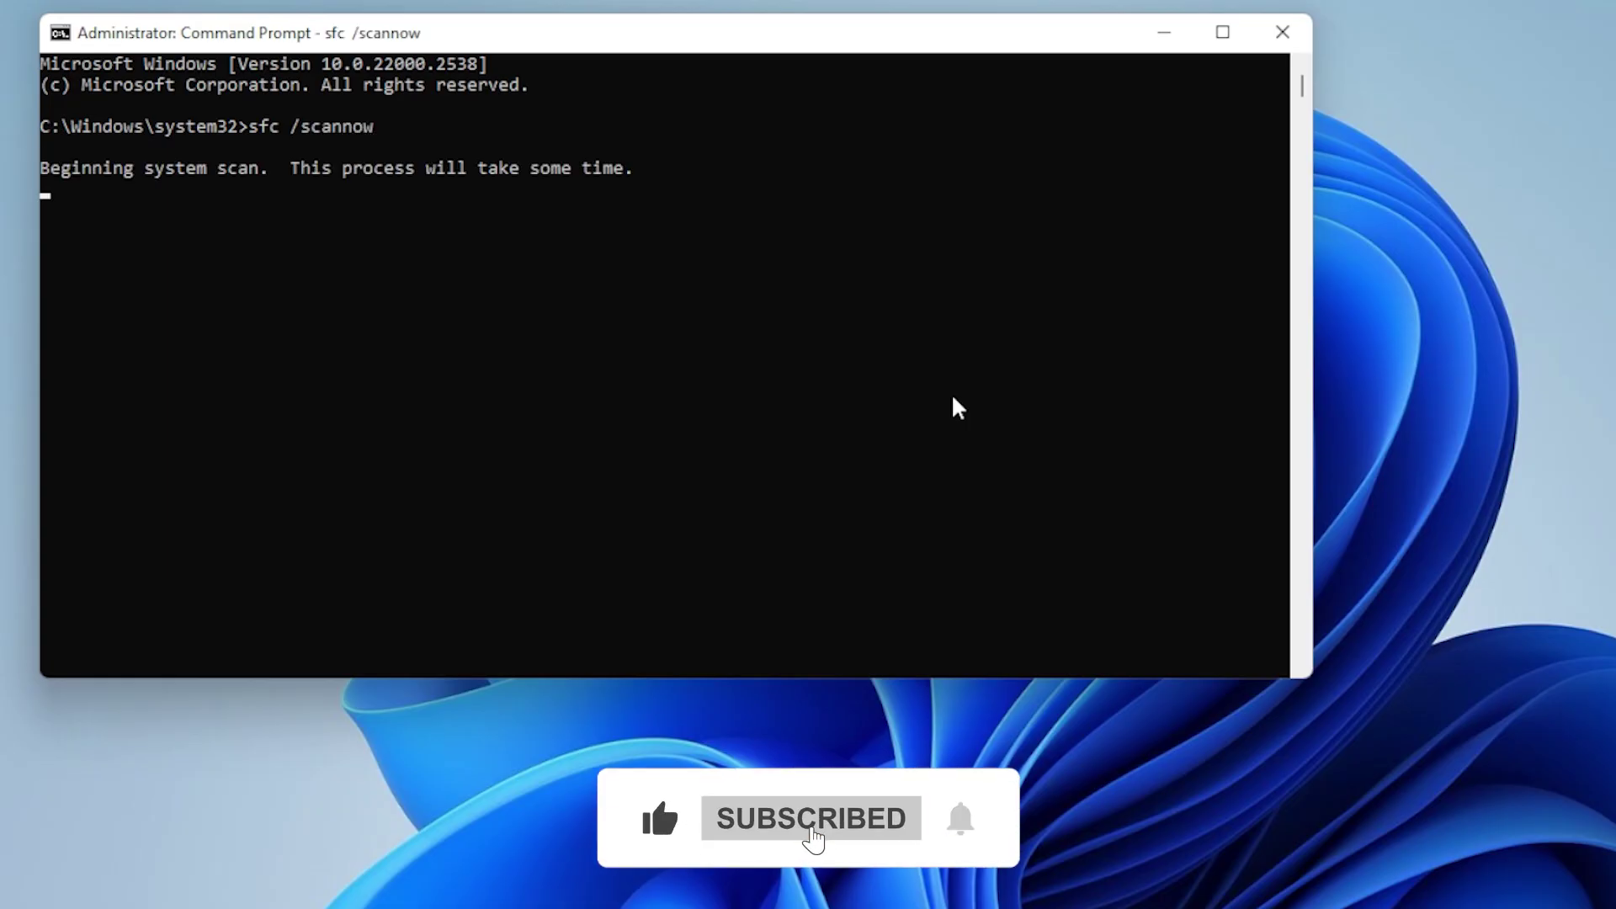